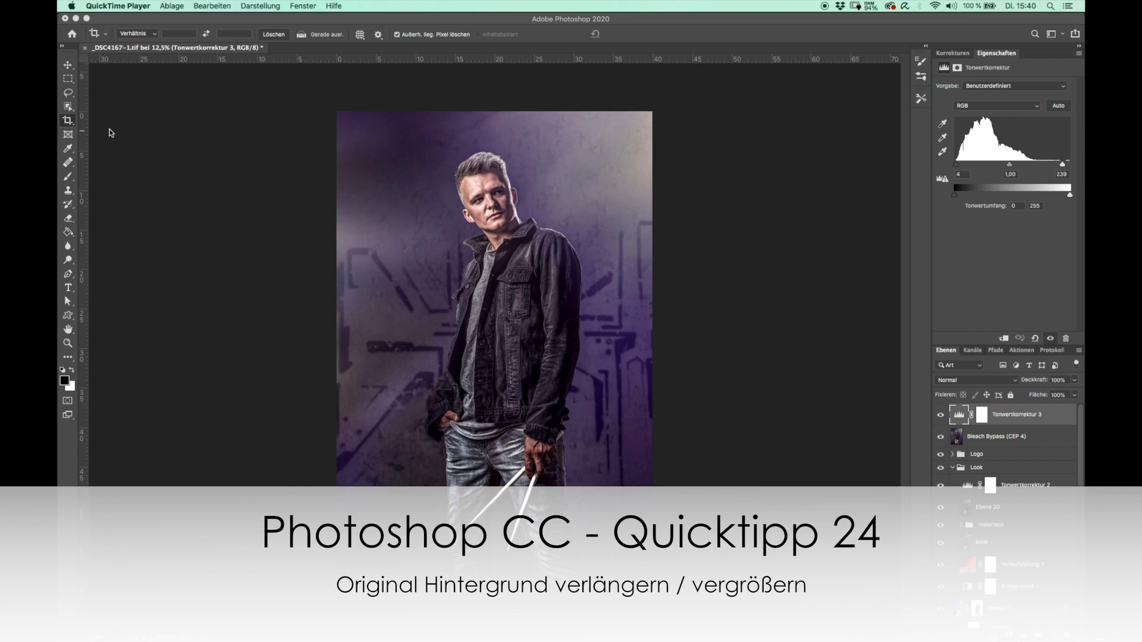
Step: Pull a vertical guide onto the image with the Move tool
left_click(68, 65)
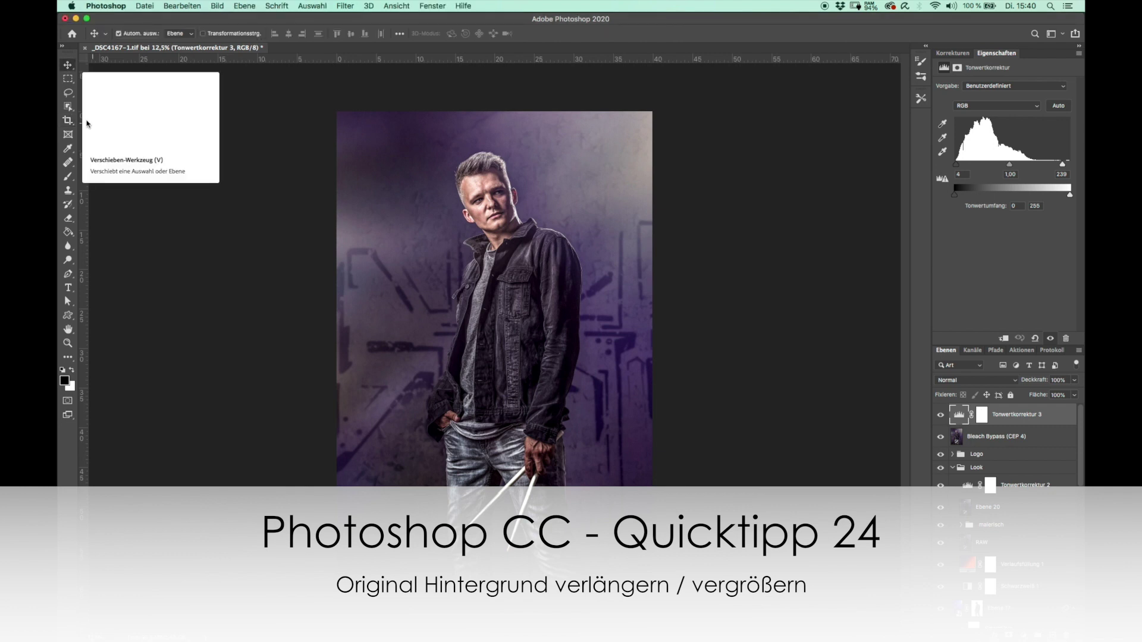
mouse_move(84, 233)
left_mouse_down()
mouse_move(354, 207)
mouse_move(637, 263)
mouse_move(631, 274)
left_mouse_up()
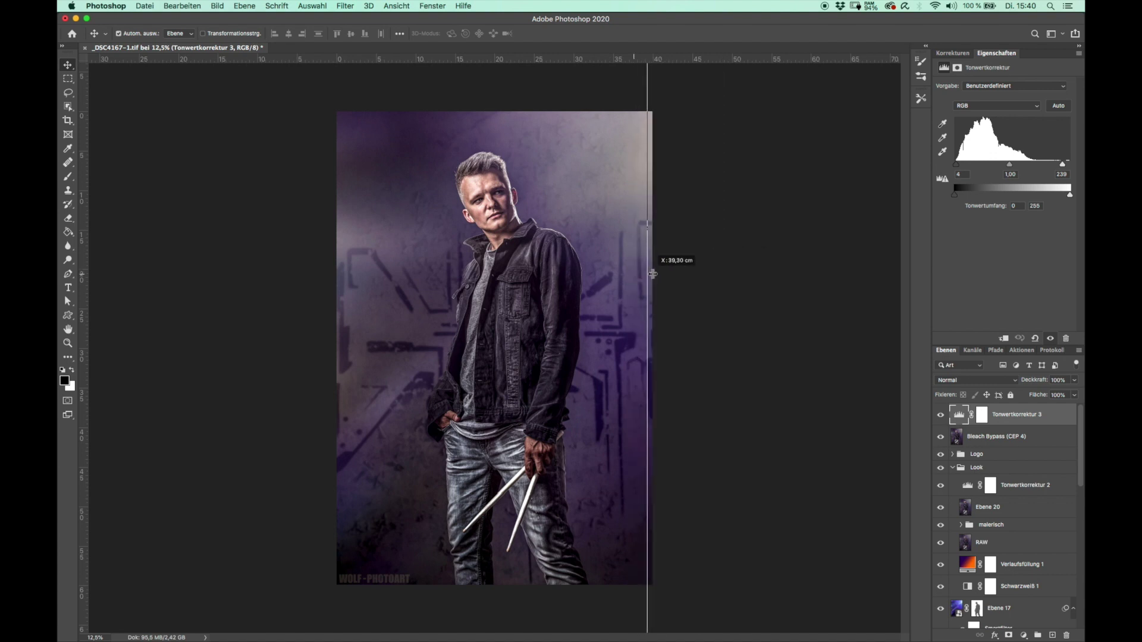
mouse_move(632, 274)
left_mouse_down()
mouse_move(699, 271)
mouse_move(80, 374)
left_mouse_up()
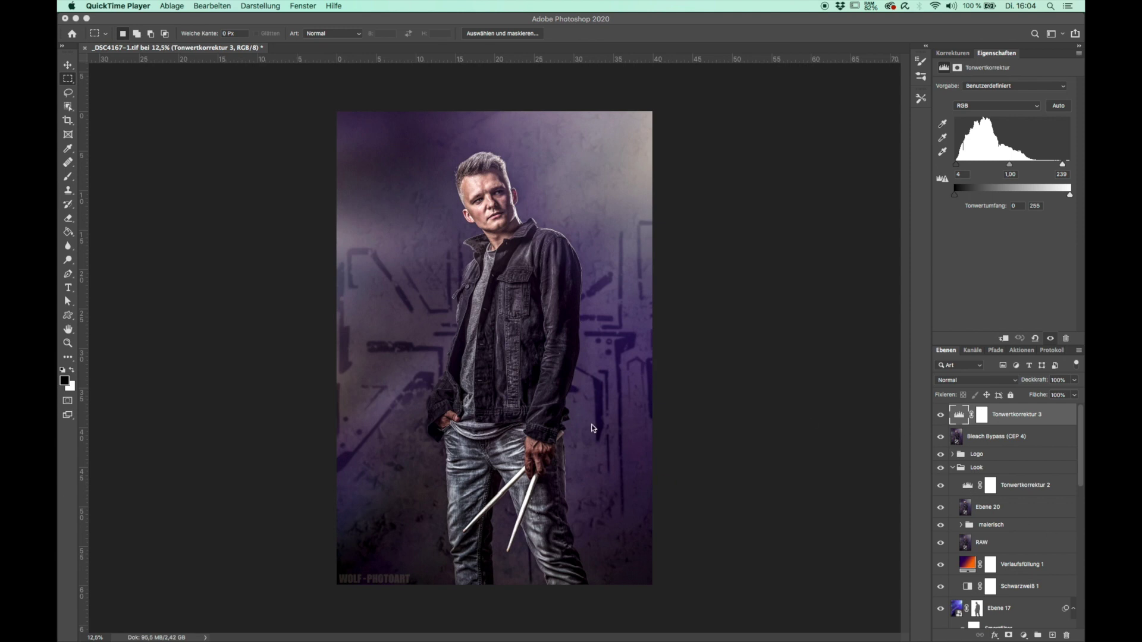
Step: Show only the Retusche layer and make it the active layer
scroll(1051, 583, "down", 10)
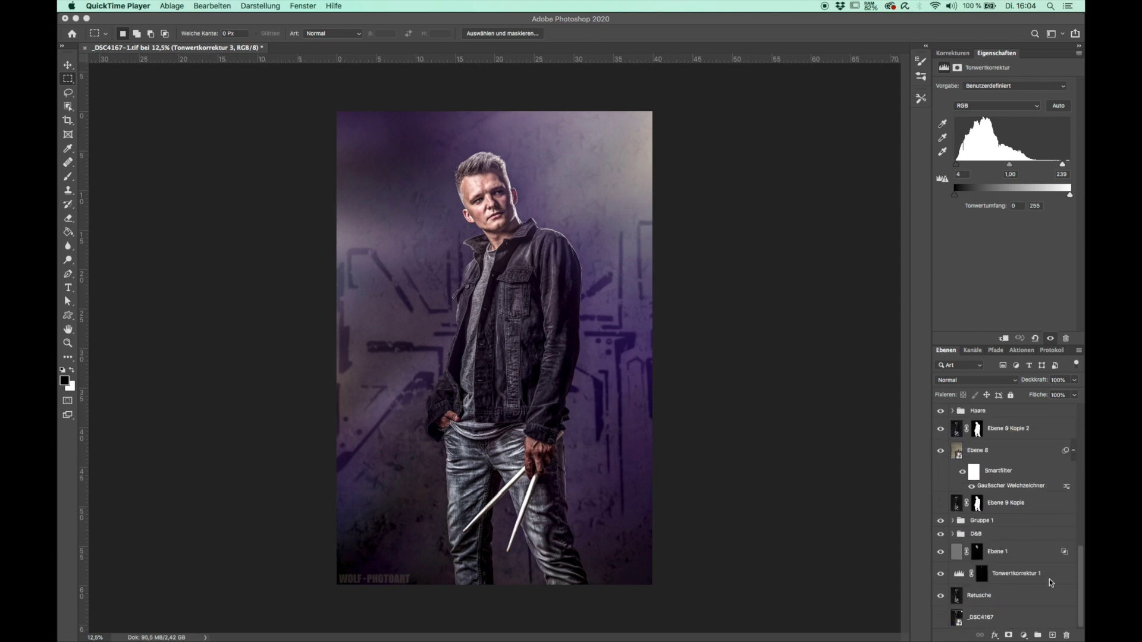
left_click(940, 596, "alt")
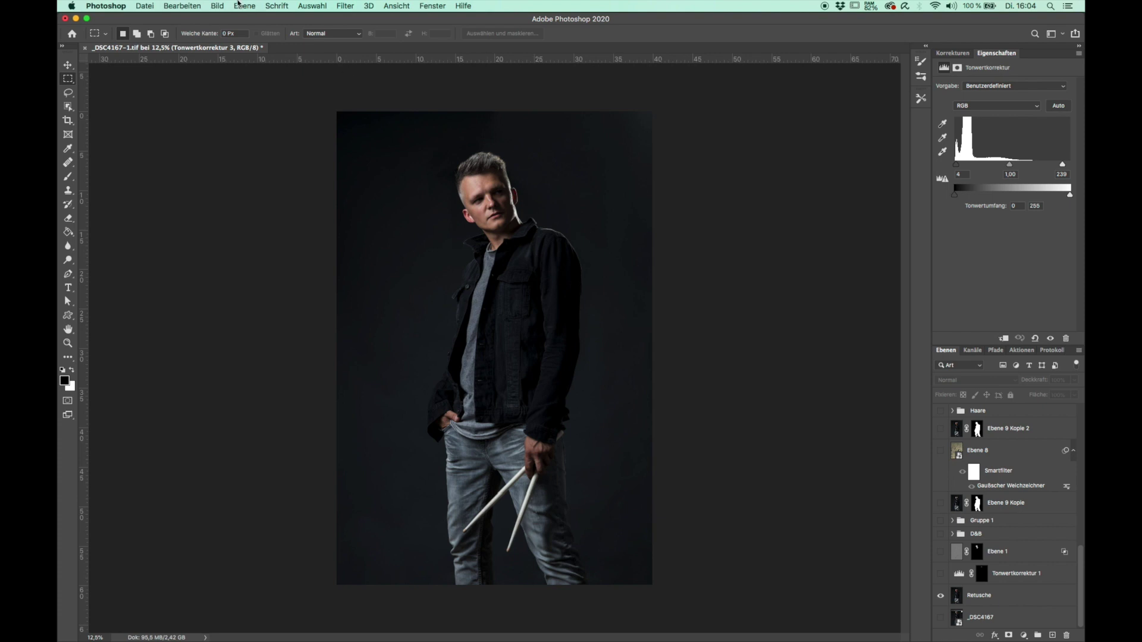
left_click(224, 8)
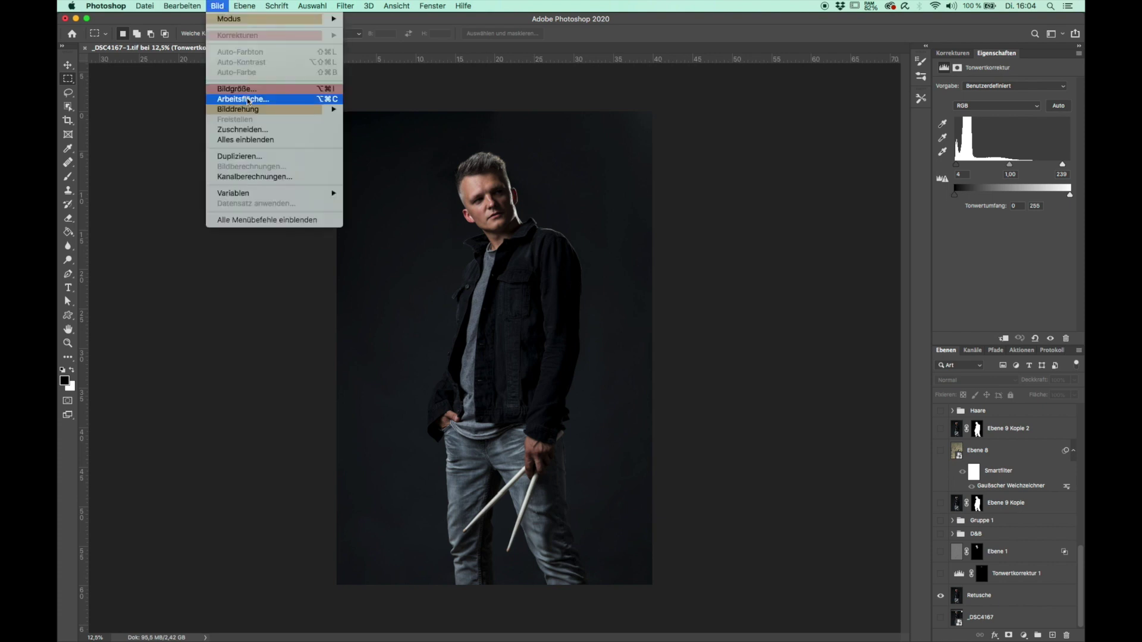
left_click(166, 95)
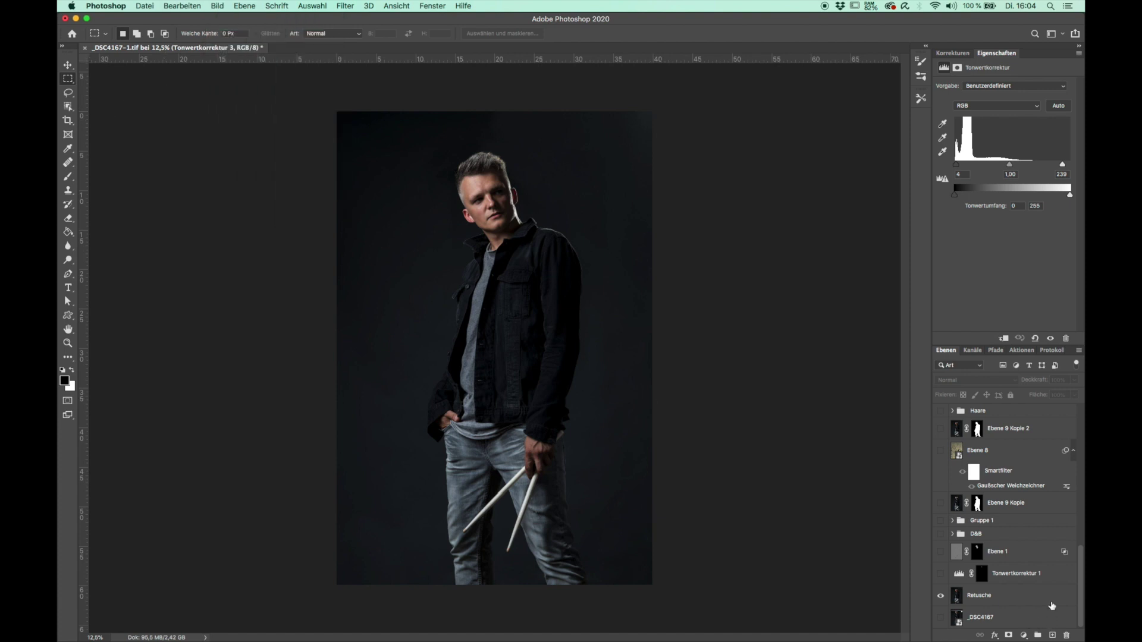
left_click(1008, 597)
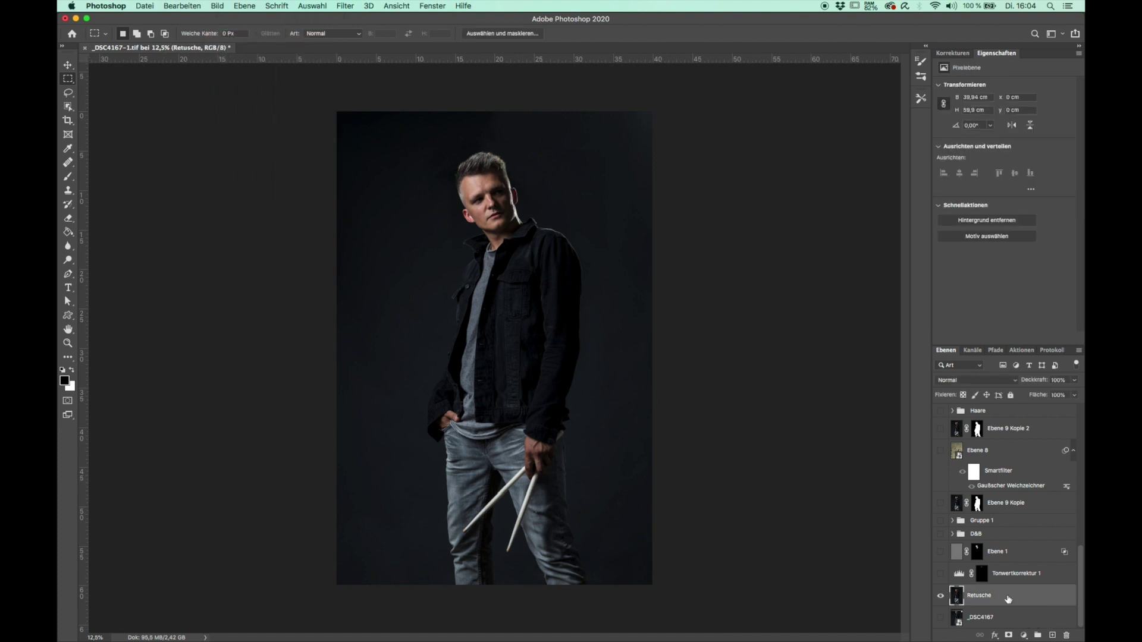
left_click(68, 121)
Step: Crop outward to widen the canvas rightward to about 47 cm
left_click_drag(653, 348, 683, 352)
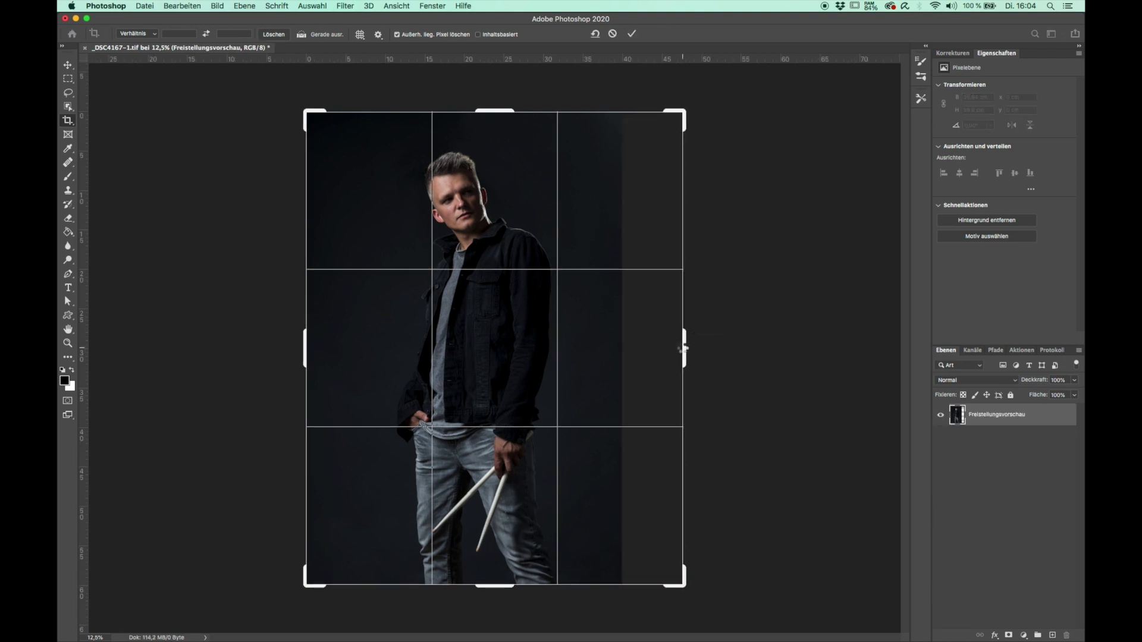
key("Return")
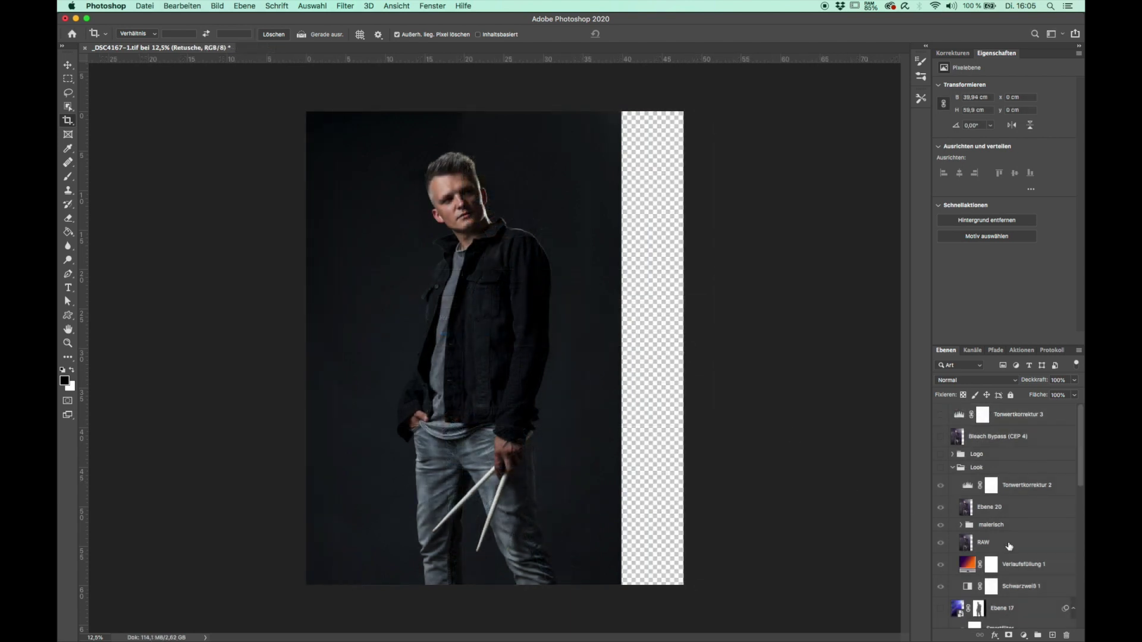
scroll(1008, 545, "down", 5)
scroll(1008, 546, "down", 5)
scroll(1008, 546, "down", 3)
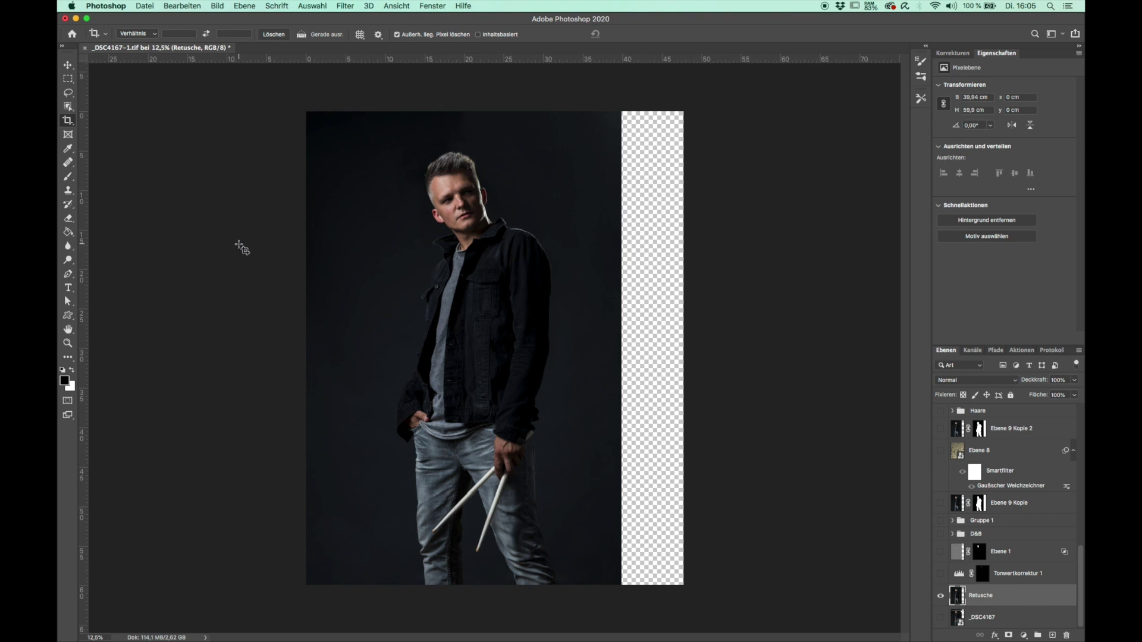
Step: Select a full-height strip of dark background beside the transparent area
left_click(69, 82)
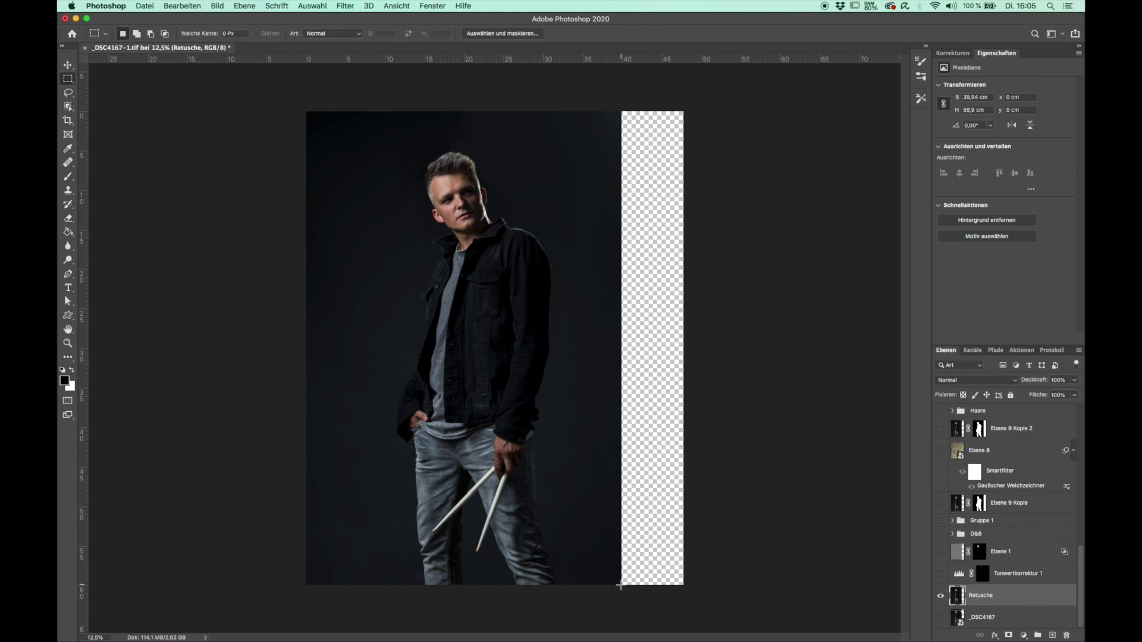
left_click_drag(620, 585, 563, 381)
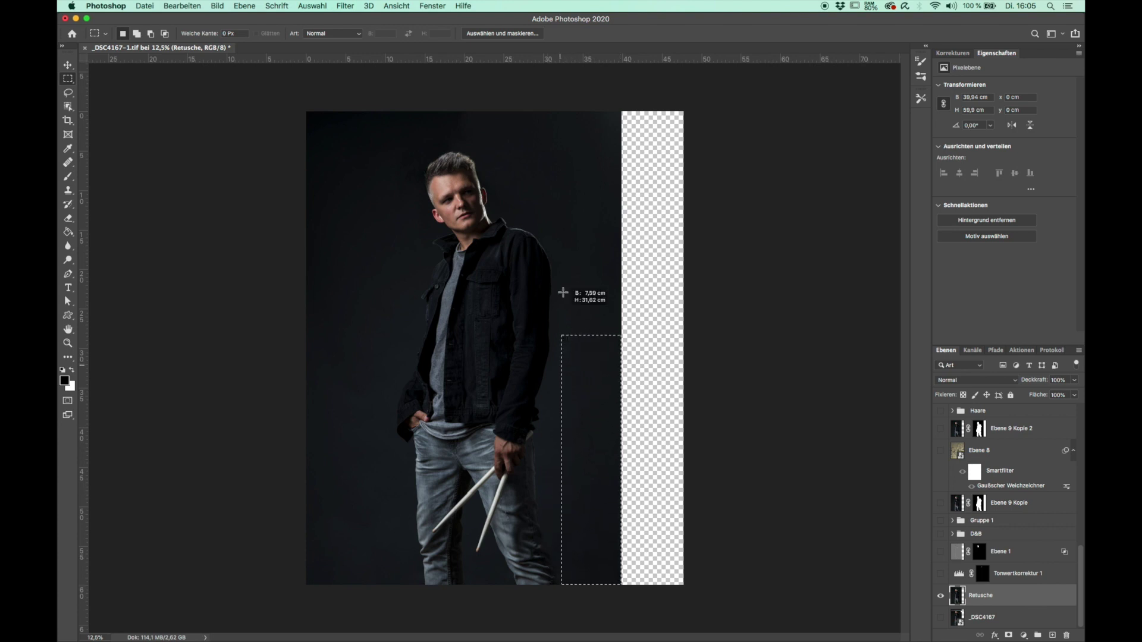
left_click_drag(563, 381, 559, 94)
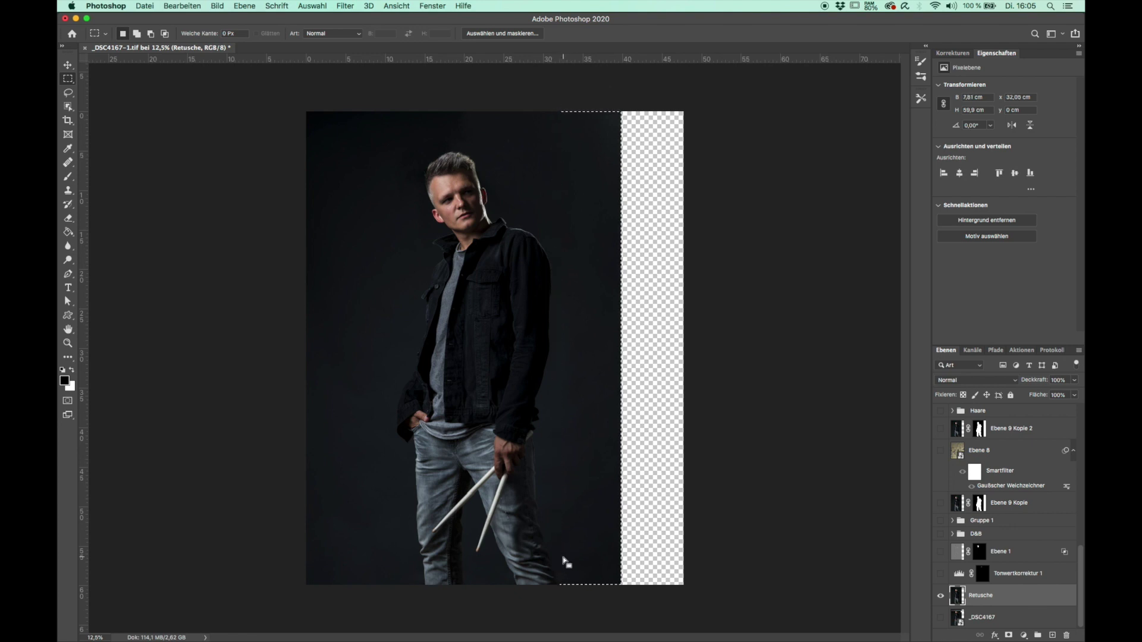
Step: Stretch the selected strip across the transparent area with Free Transform, then deselect
key("ctrl+t")
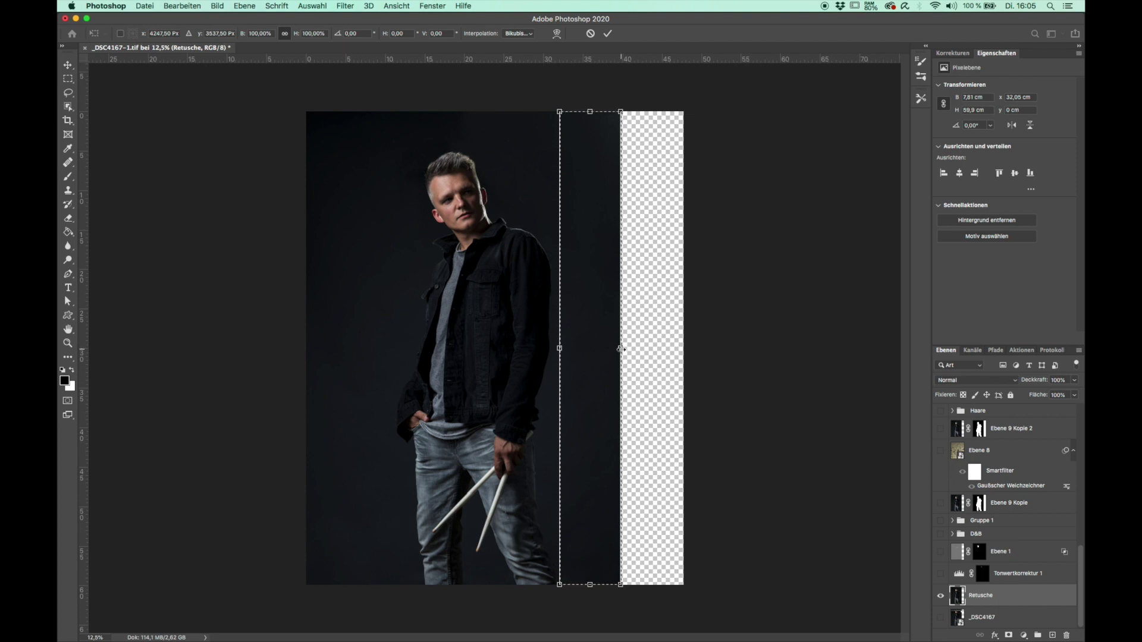
left_click_drag(620, 349, 683, 349)
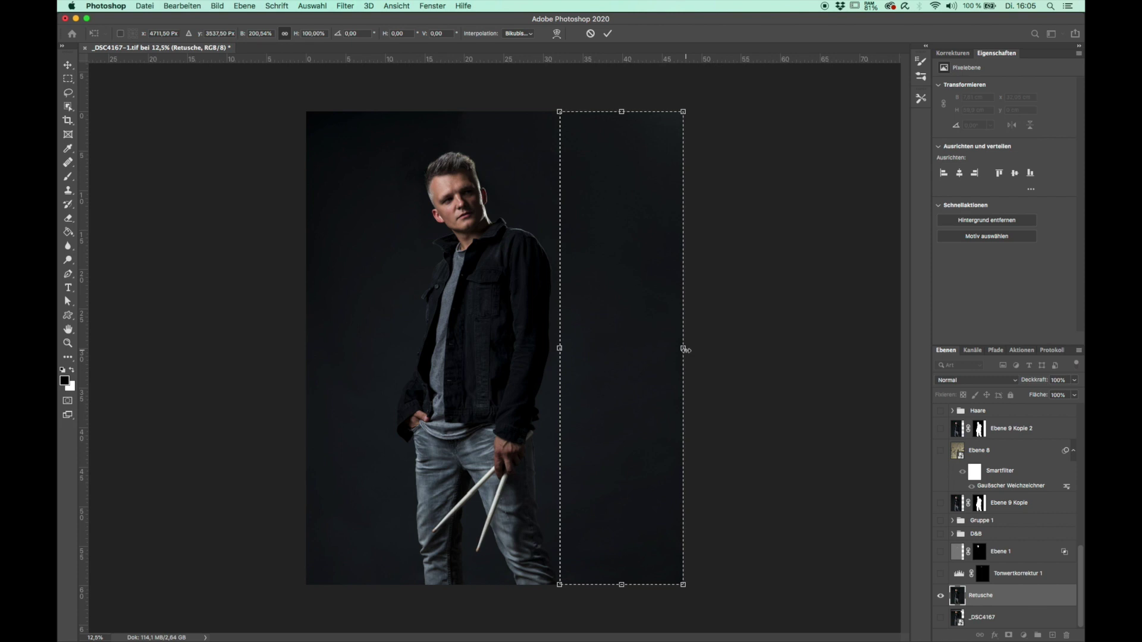
key("Return")
left_click(686, 352)
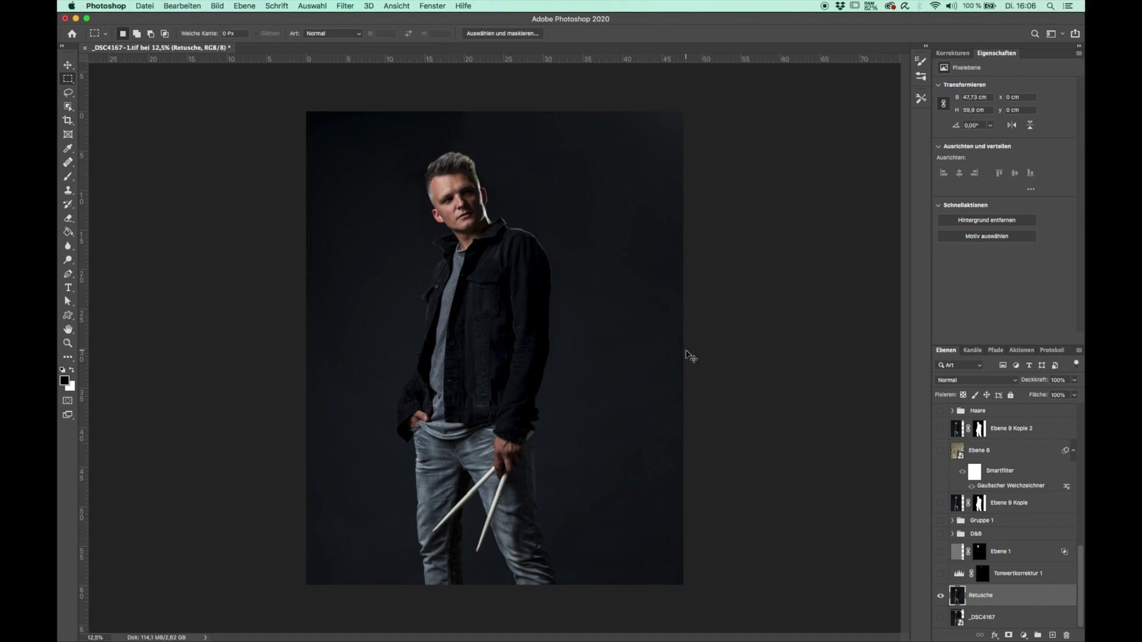
key("ctrl+plus")
Step: Inspect the stretched fill up close, zoom back out, and show the History panel
key("ctrl+plus")
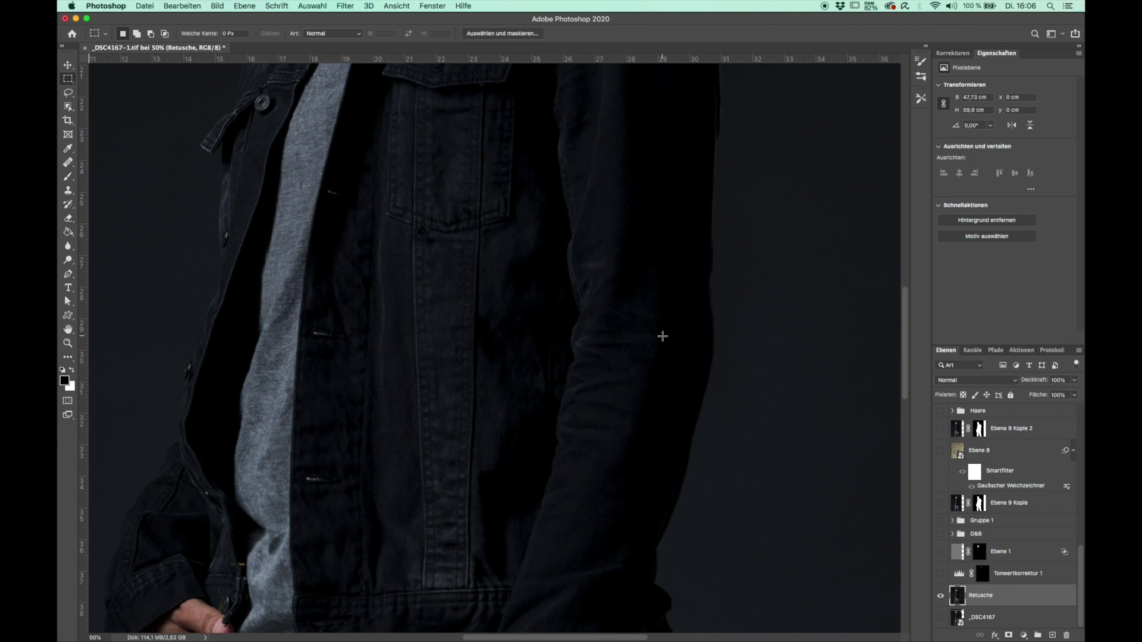
scroll(662, 336, "right", 10)
key("ctrl+plus")
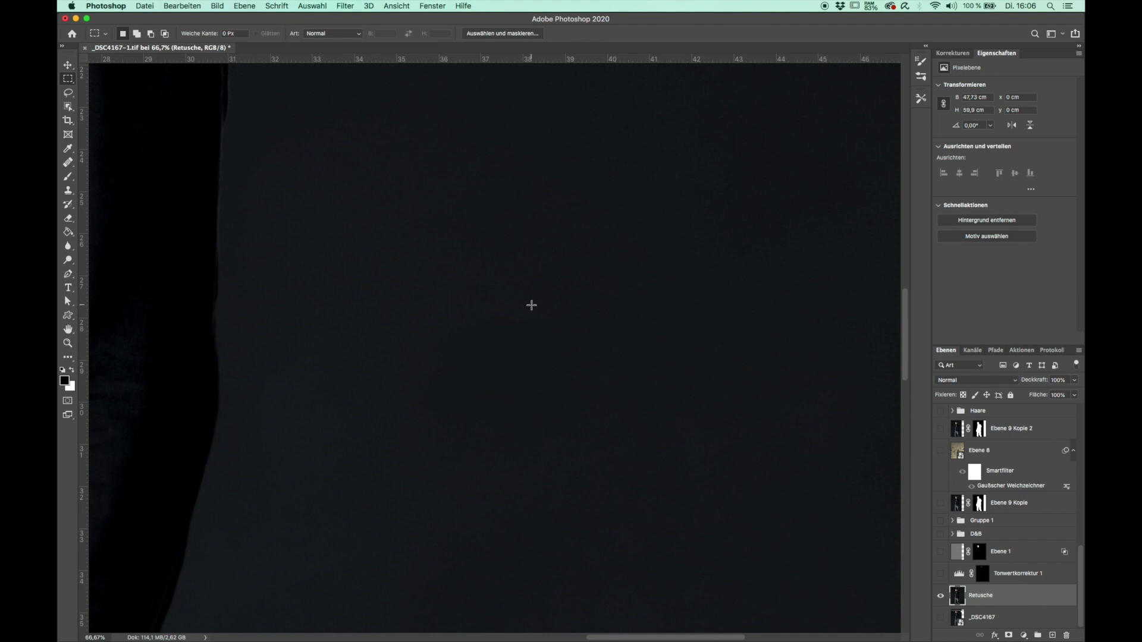
key("super+minus")
key("super+minus")
key("super+minus")
key("super+minus")
key("super+minus")
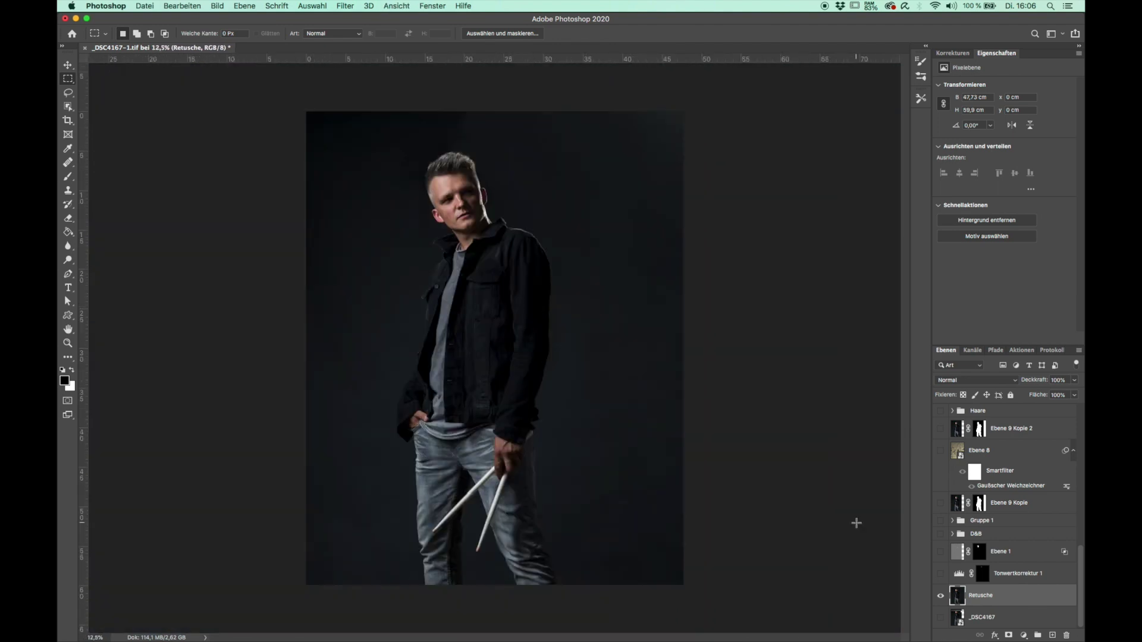
left_click(1053, 350)
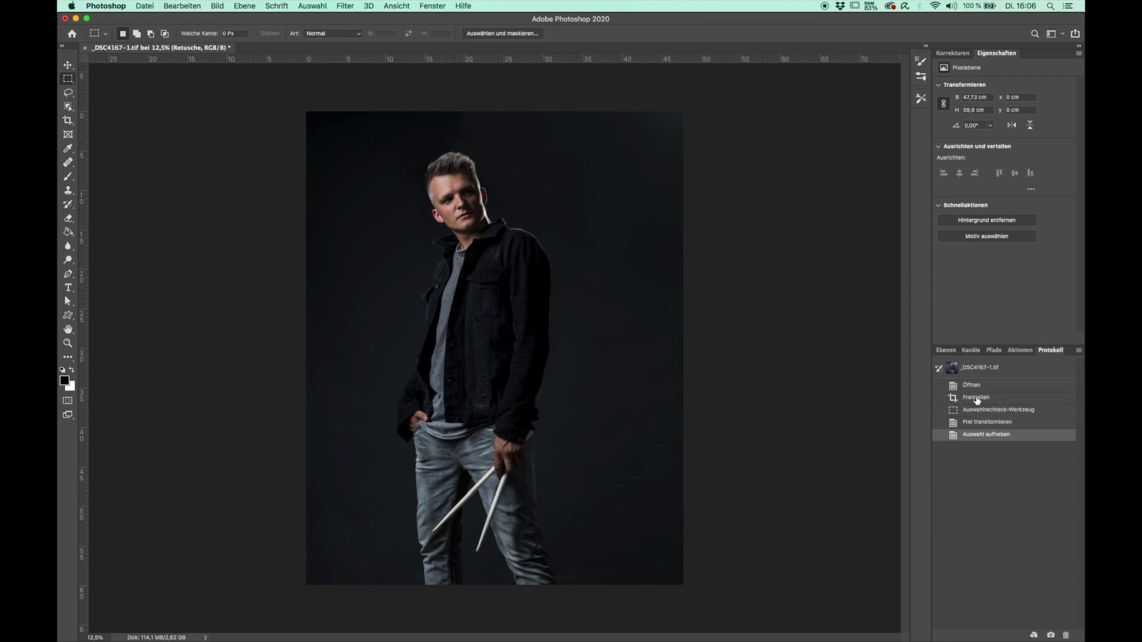
Step: Revert to the Freistellen history state so the strip is empty again
left_click(976, 401)
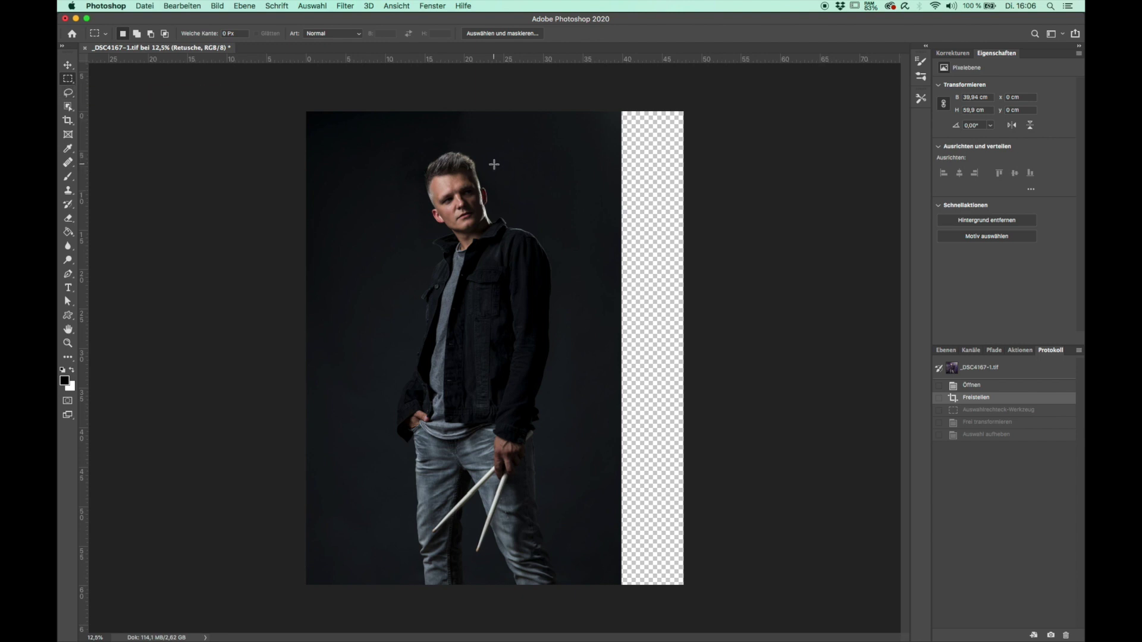
Step: Select a background slice, stretch it to the canvas's right edge, and deselect
left_click_drag(620, 592, 564, 110)
key("ctrl+t")
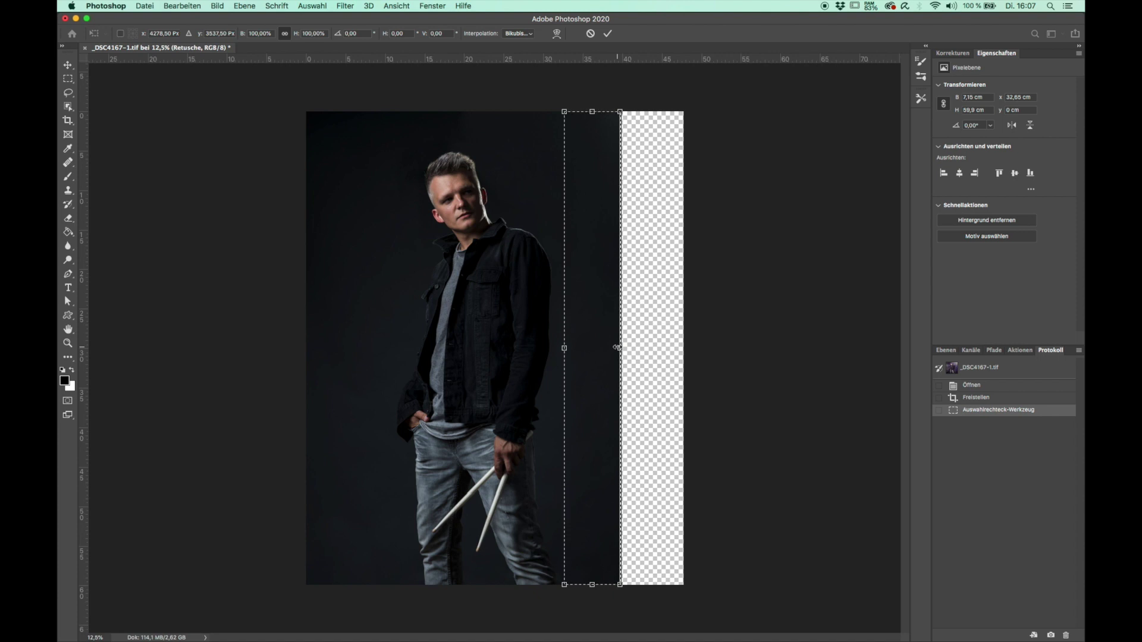
left_click_drag(616, 347, 775, 348)
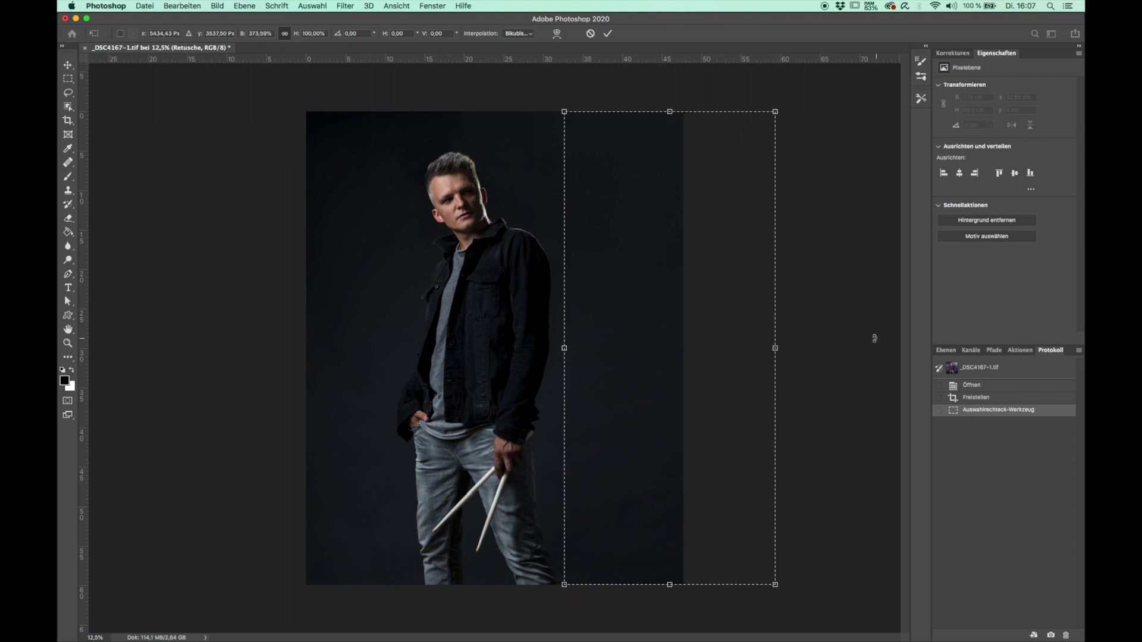
left_click_drag(771, 349, 938, 347)
key("Return")
key("ctrl+d")
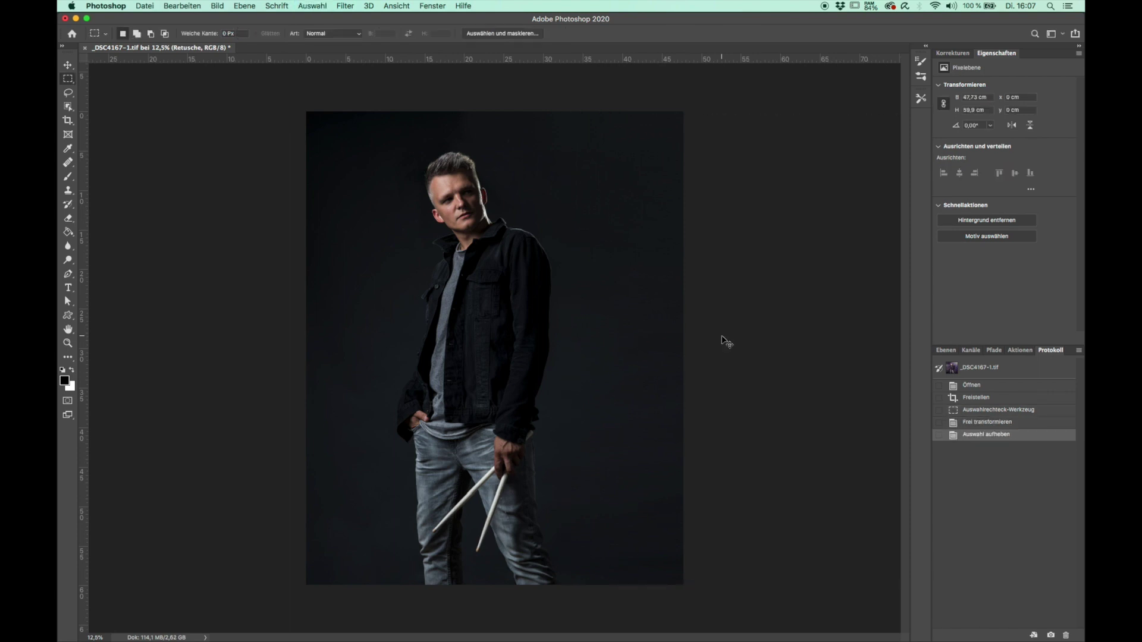
key("ctrl+plus")
key("ctrl+plus")
key("ctrl+plus")
key("ctrl+plus")
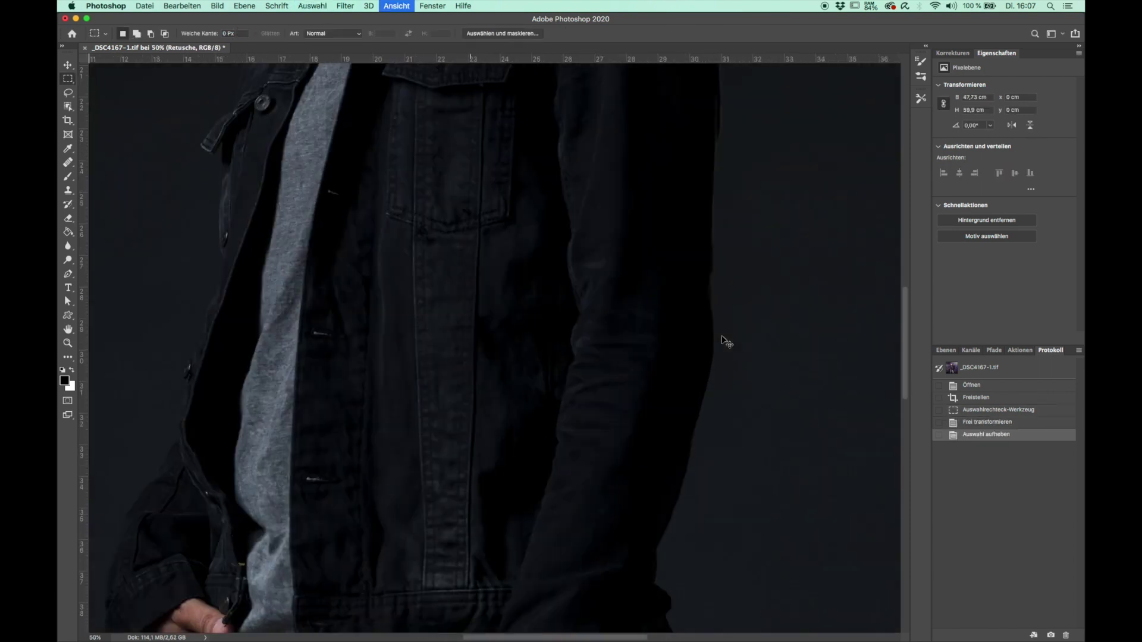
scroll(722, 336, "right", 5)
scroll(722, 336, "right", 2)
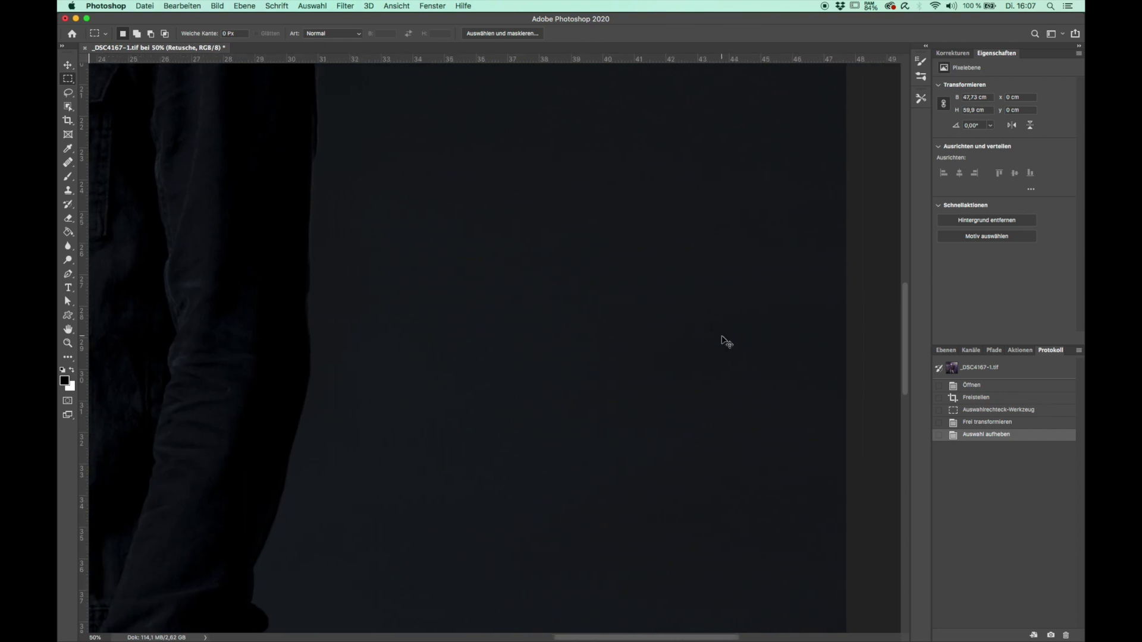
key("ctrl+plus")
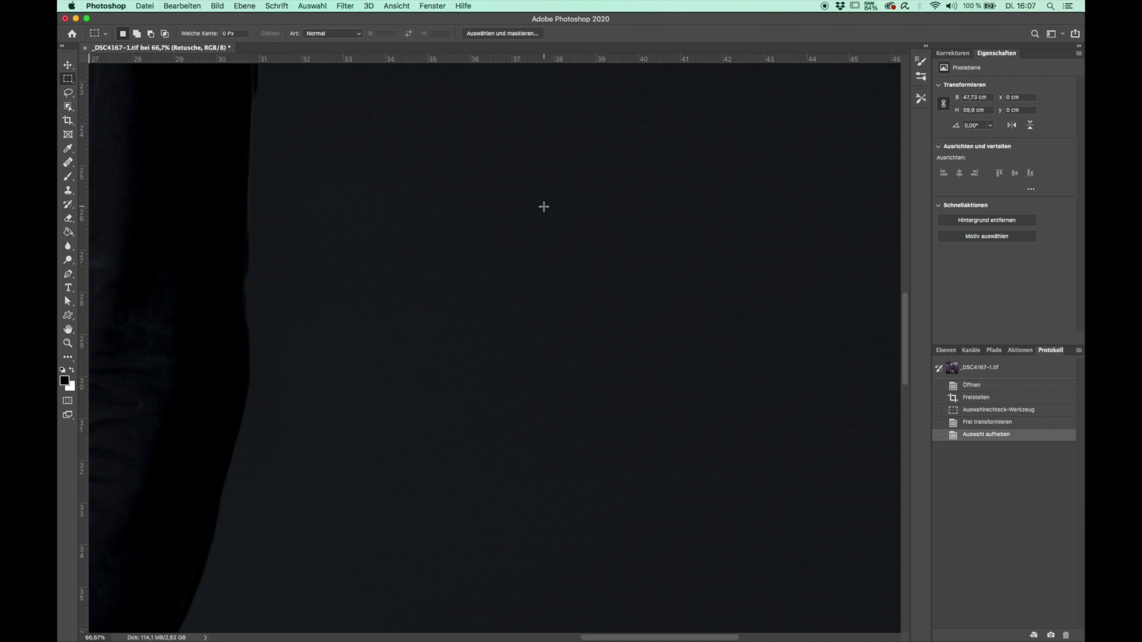
scroll(336, 180, "up", 10)
scroll(335, 180, "up", 5)
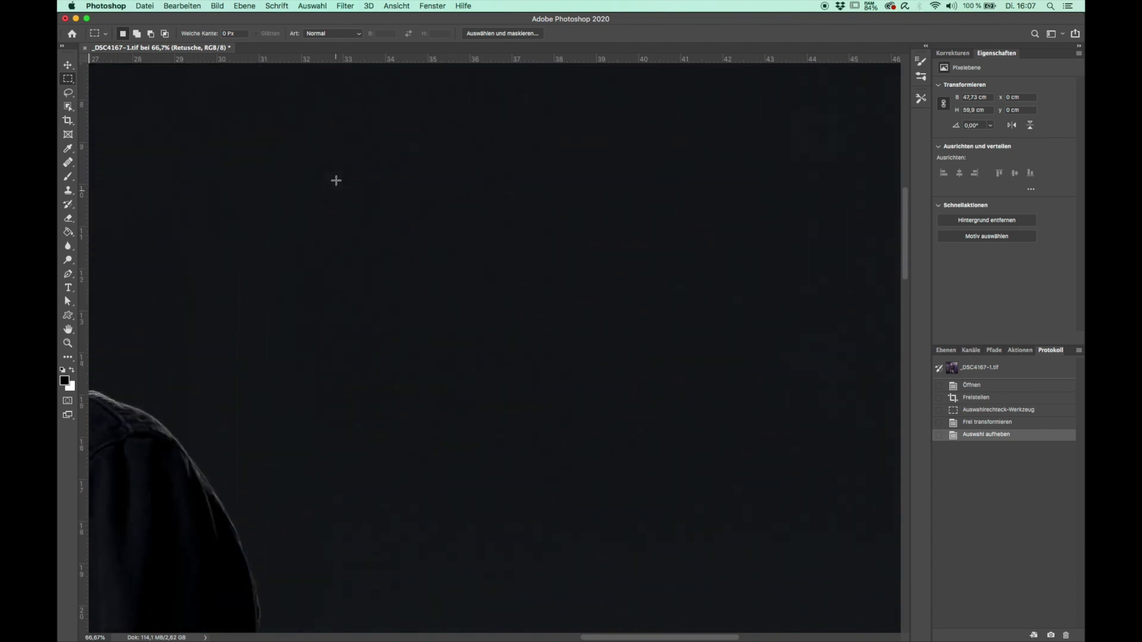
scroll(336, 180, "up", 2)
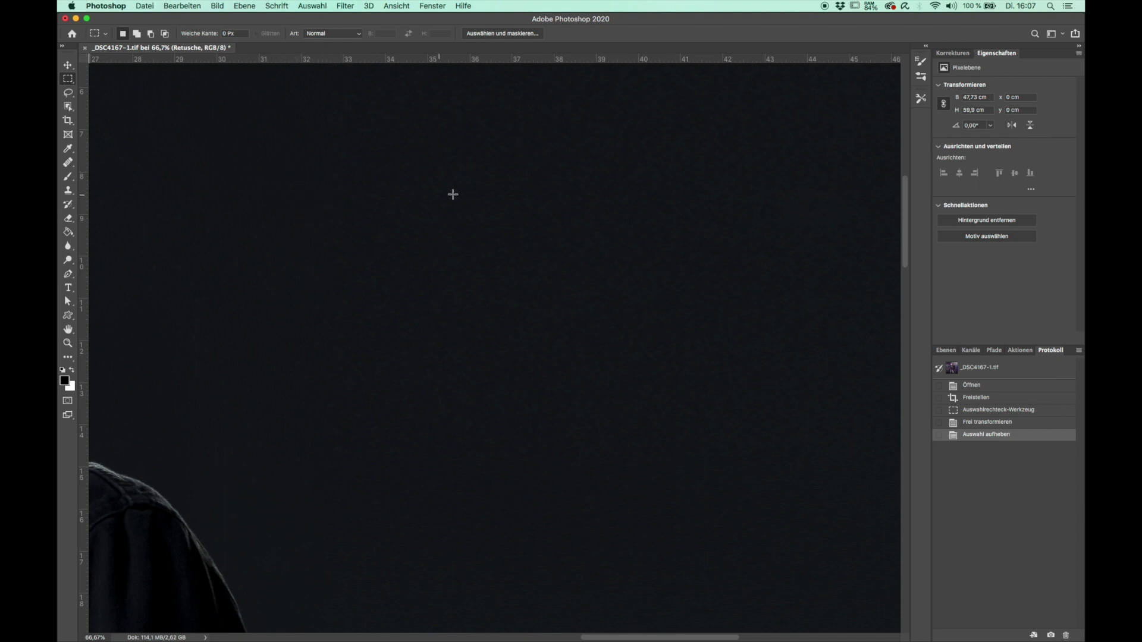
scroll(414, 262, "right", 3)
key("super+minus")
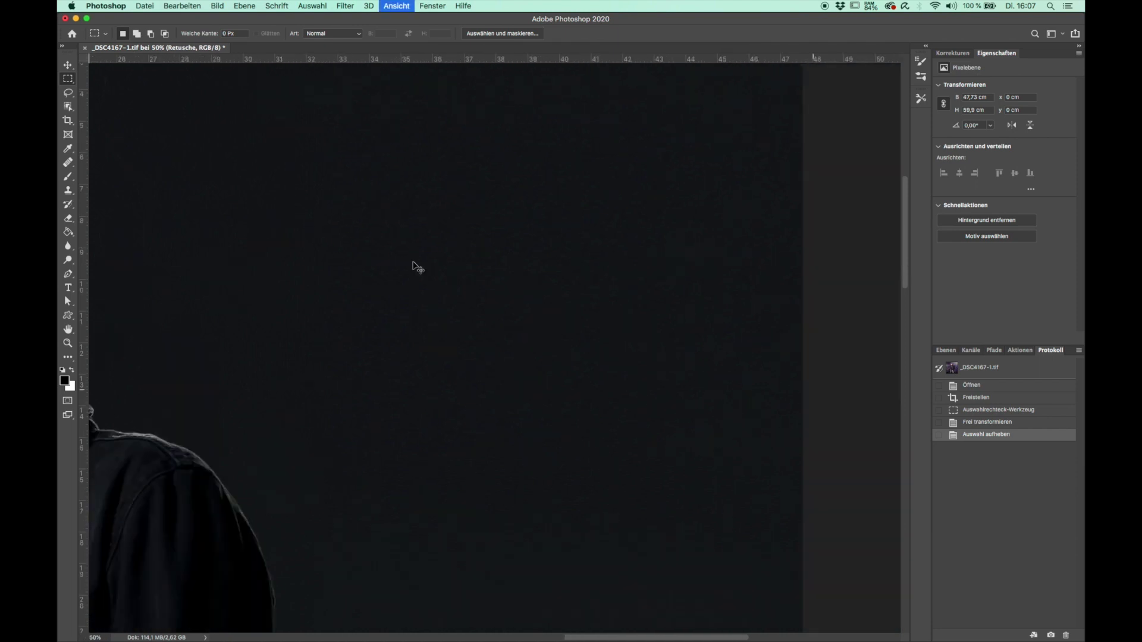
key("super+minus")
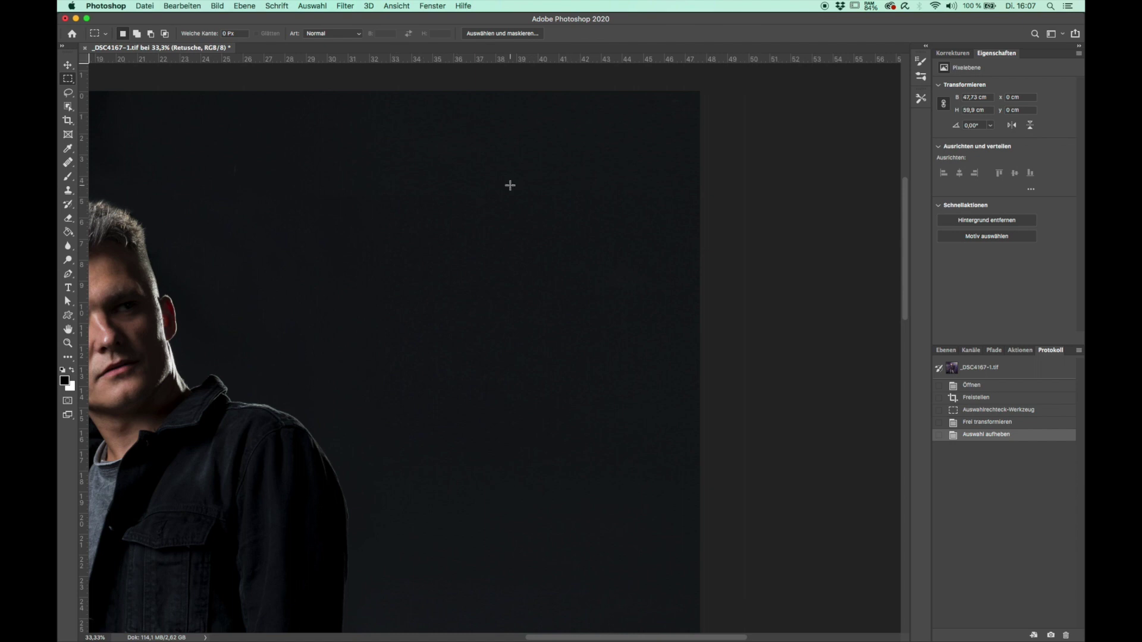
Step: Roll history back to Freistellen, return to Layers, and zoom out to the whole image
left_click(953, 352)
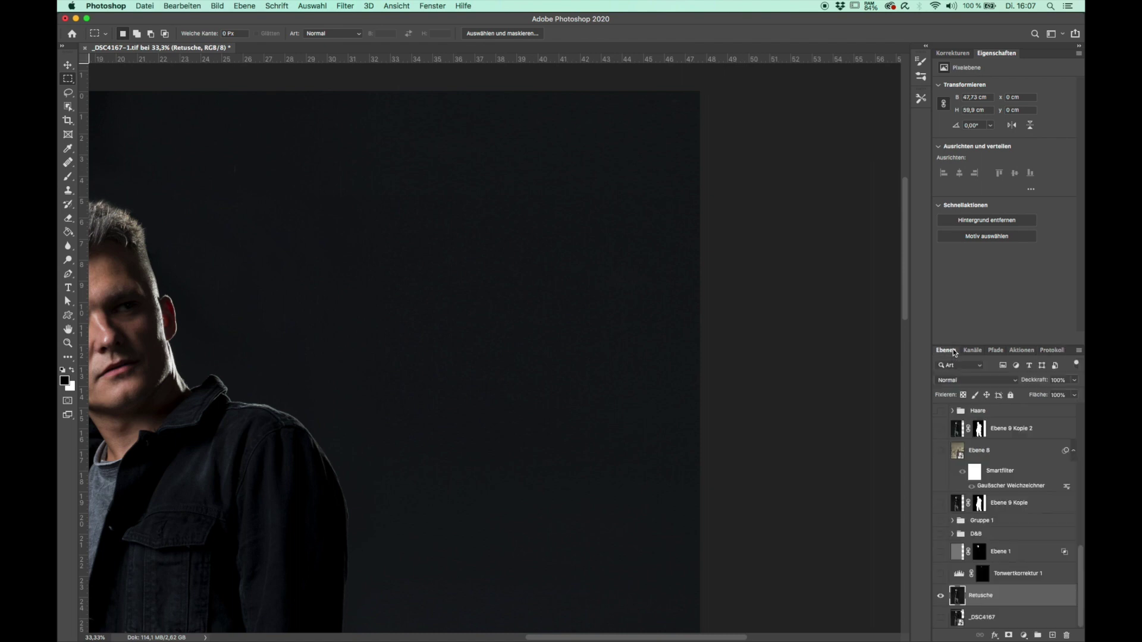
left_click(1050, 350)
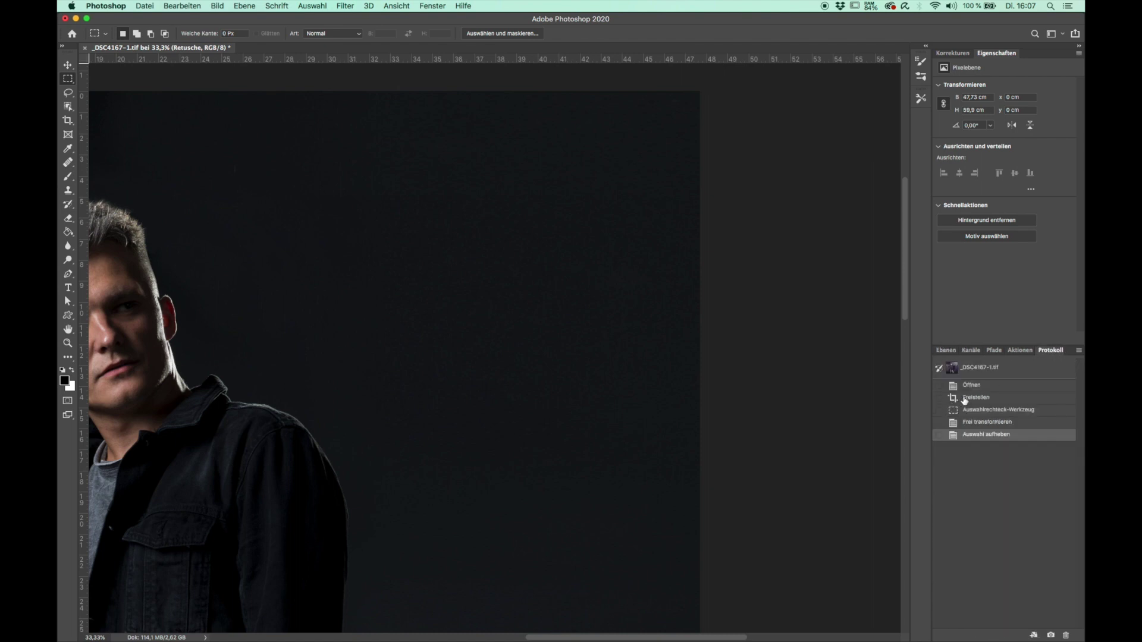
left_click(964, 400)
left_click(945, 350)
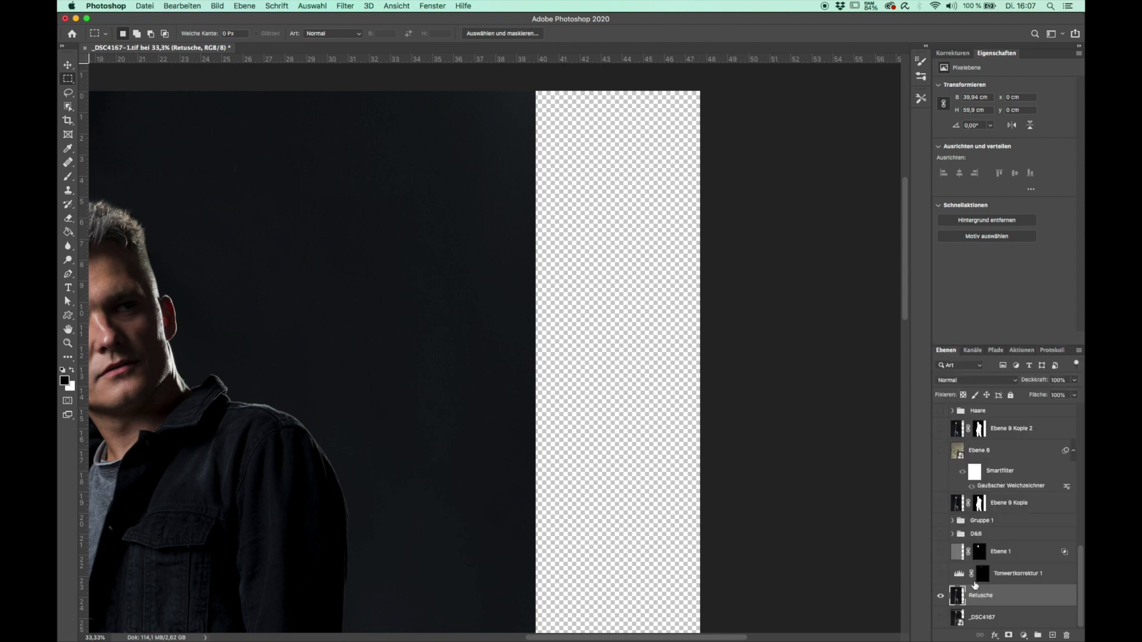
key("super+minus")
key("super+minus")
key("super+minus")
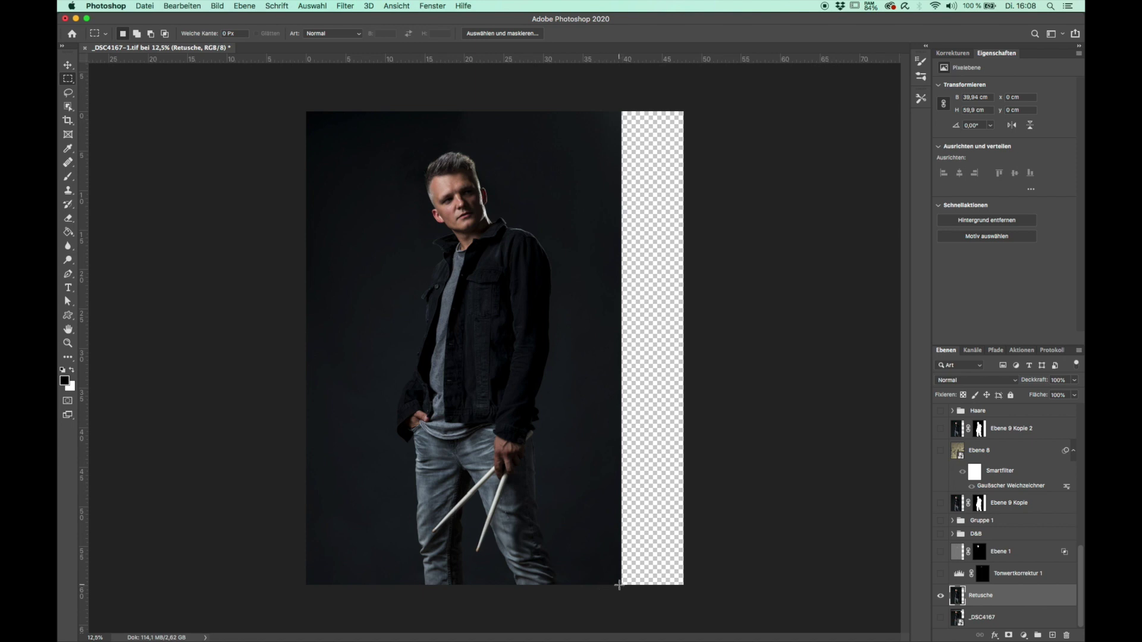
Step: Select a narrow dark strip along the photo's right edge and copy it to Ebene 21
left_click_drag(617, 584, 590, 110)
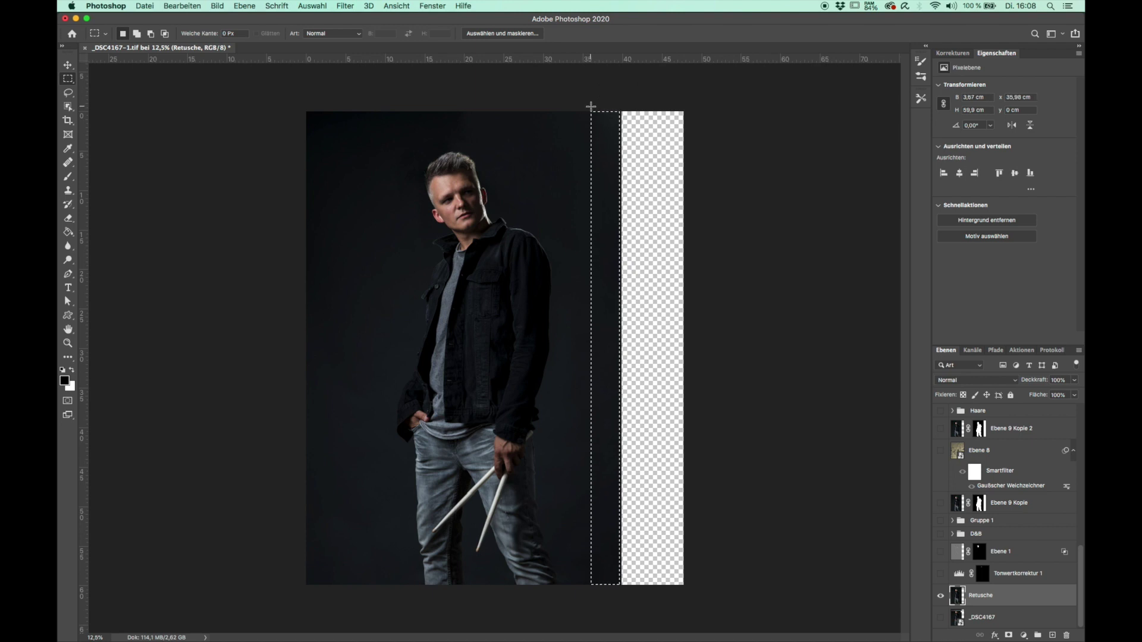
key("ctrl+j")
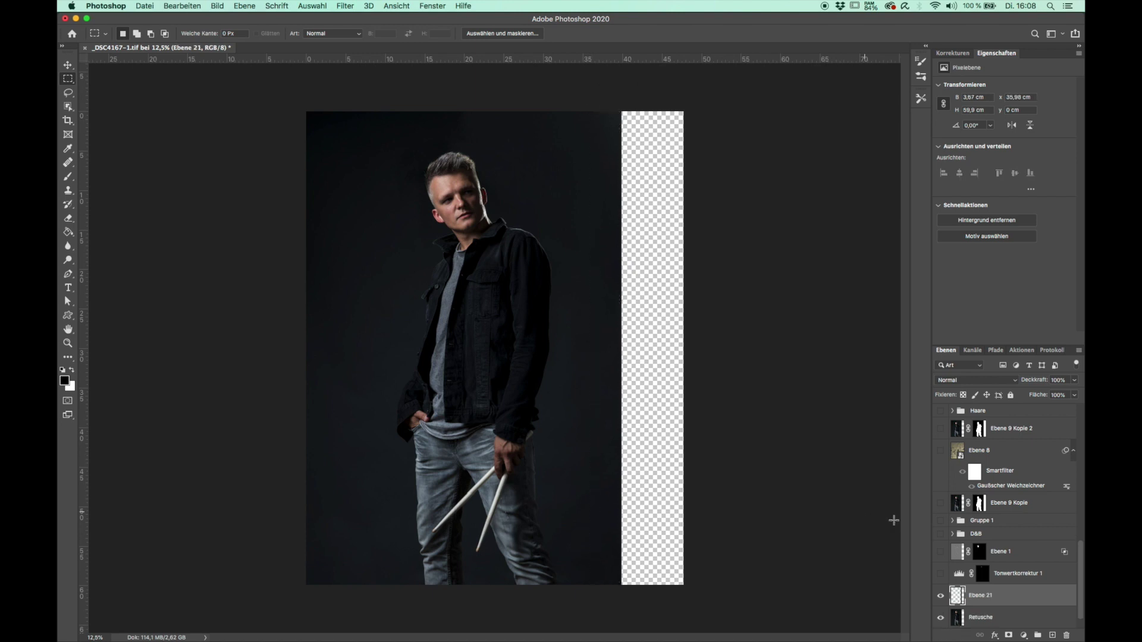
left_click(940, 595, "alt")
Step: Shift Ebene 21 right, then duplicate it and move the copy over the remaining gap
key("ctrl+t")
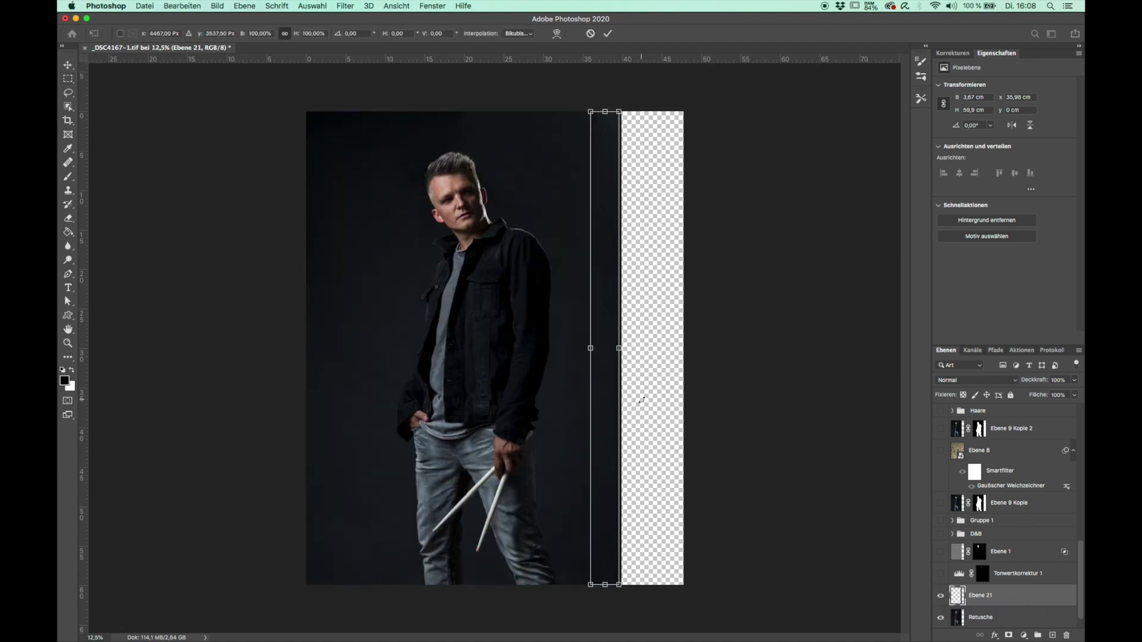
left_click_drag(610, 323, 642, 320)
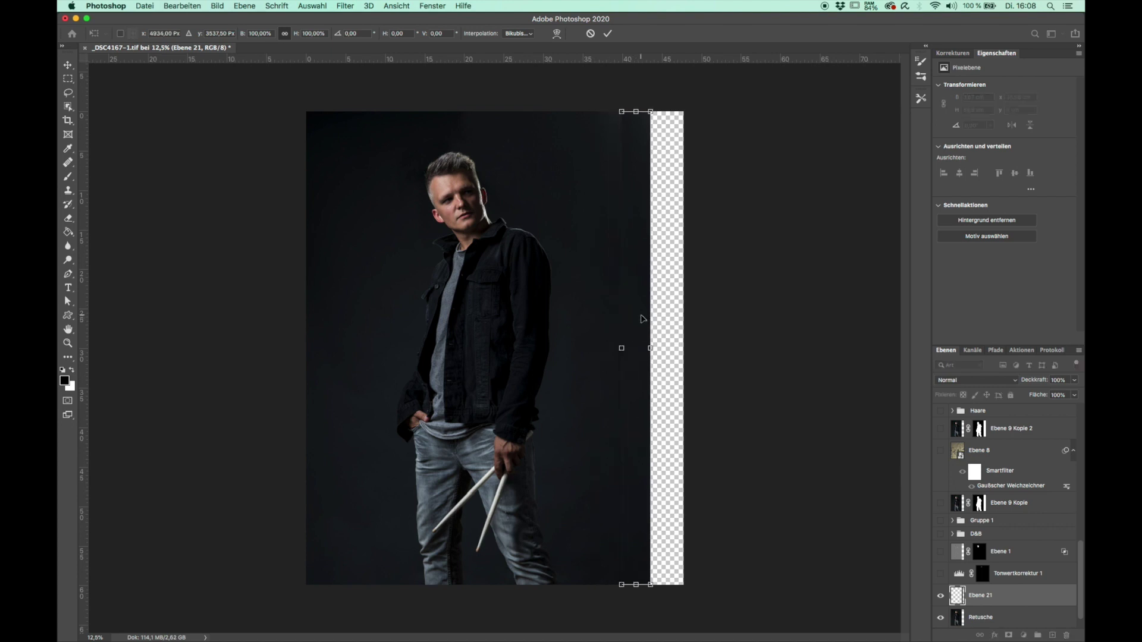
key("Return")
key("ctrl+j")
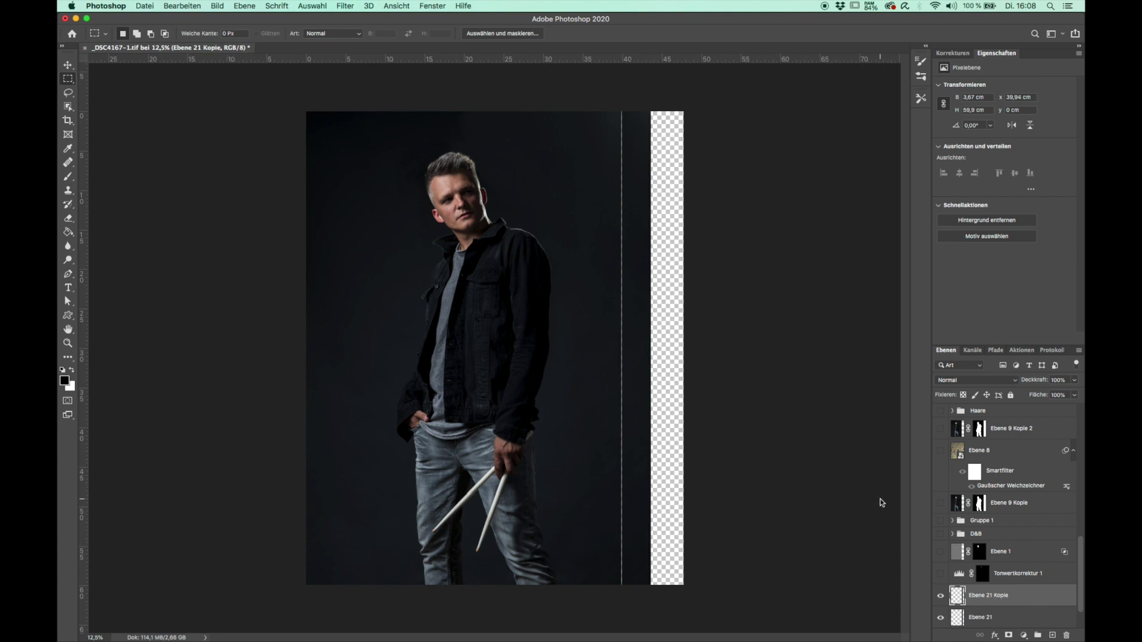
key("ctrl+t")
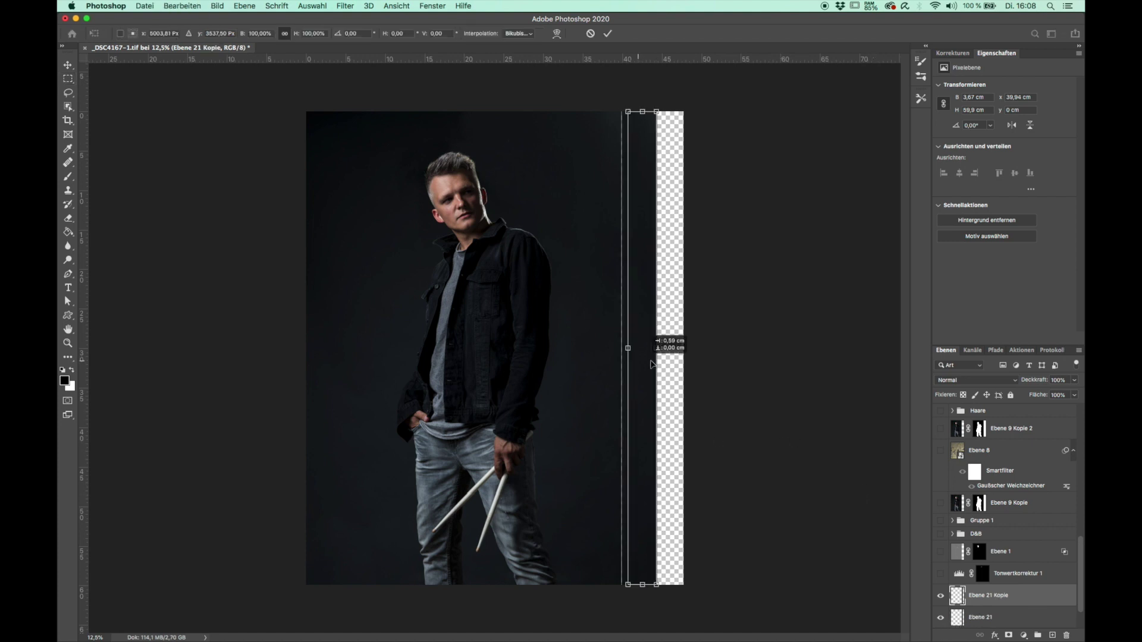
left_click_drag(647, 360, 667, 364)
key("Return")
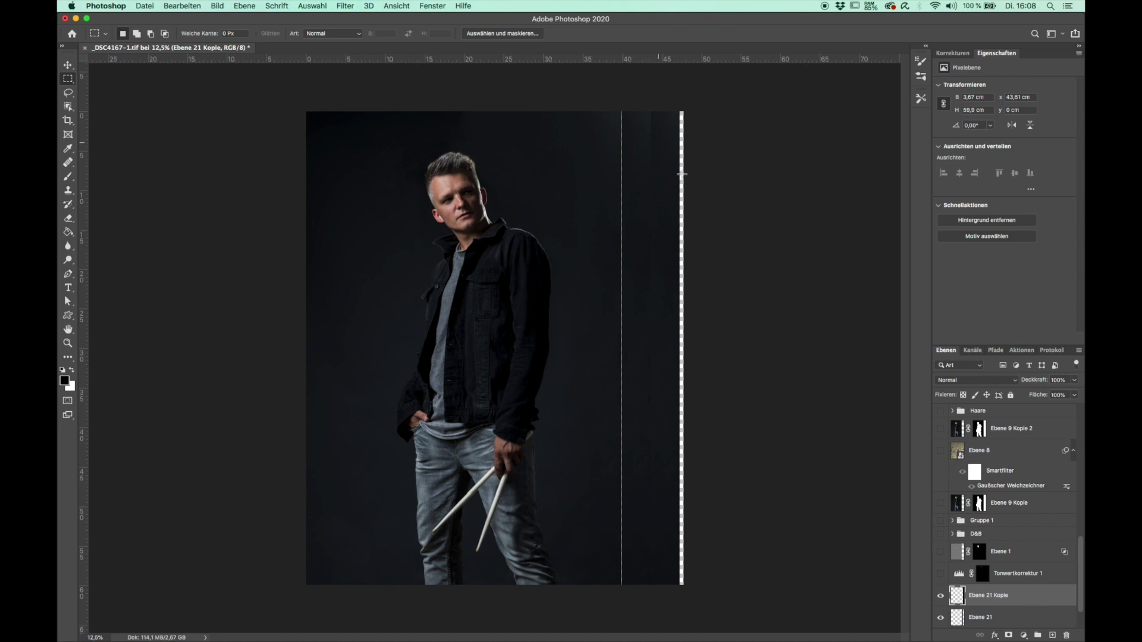
Step: Create a new empty layer, Ebene 22
left_click(1079, 350)
left_click(1014, 243)
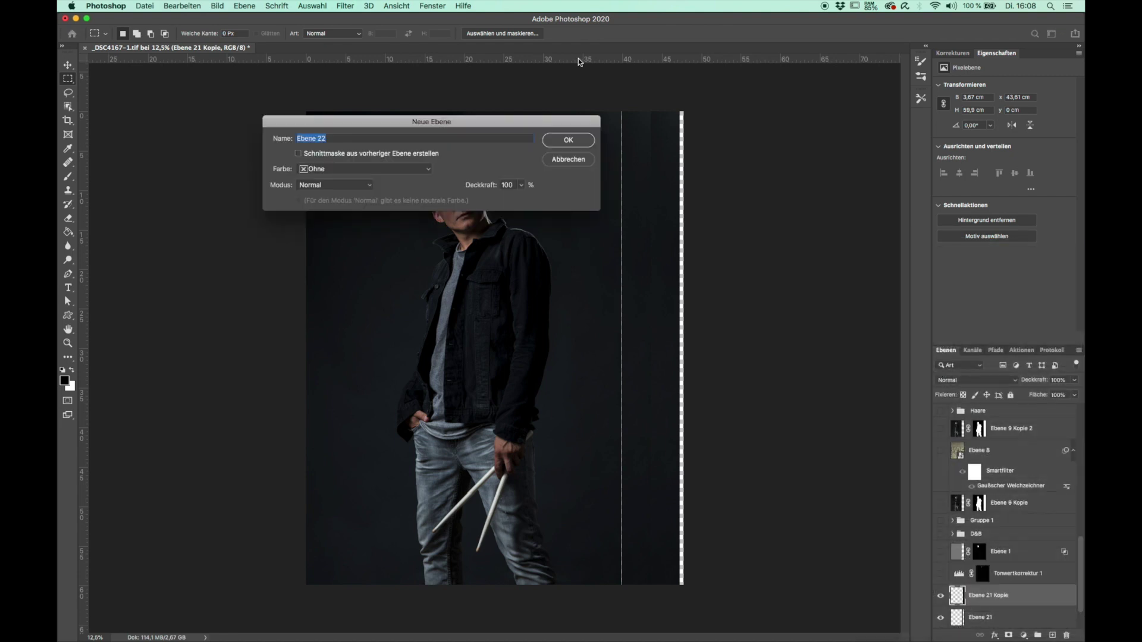
left_click(549, 139)
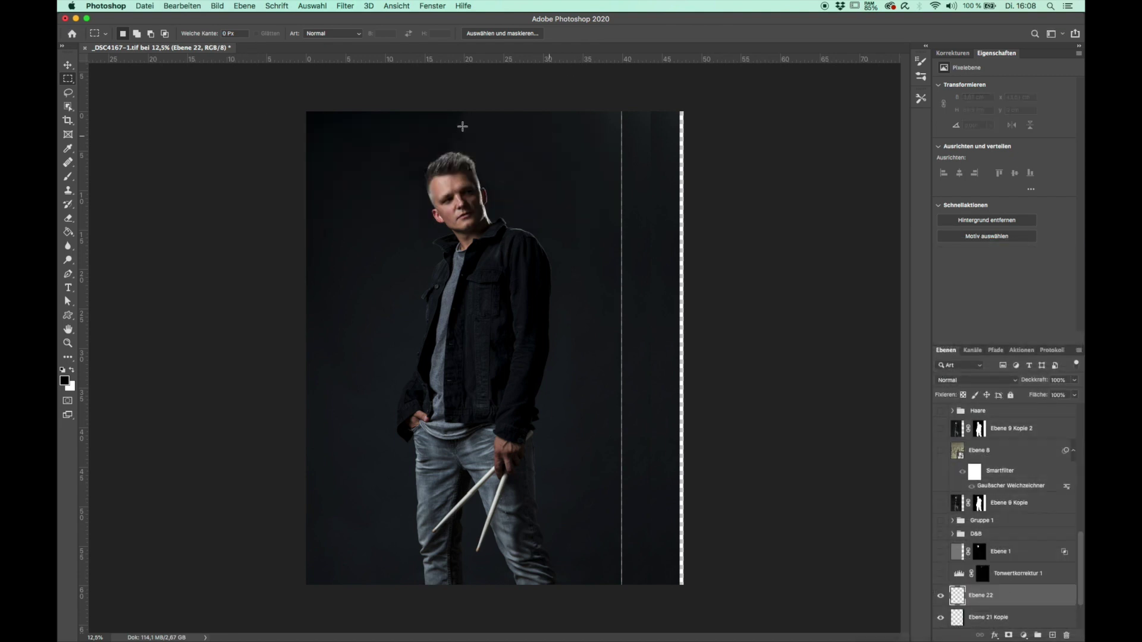
Step: Heal the white seam line top to bottom with a size-298 Healing Brush
left_click(68, 167)
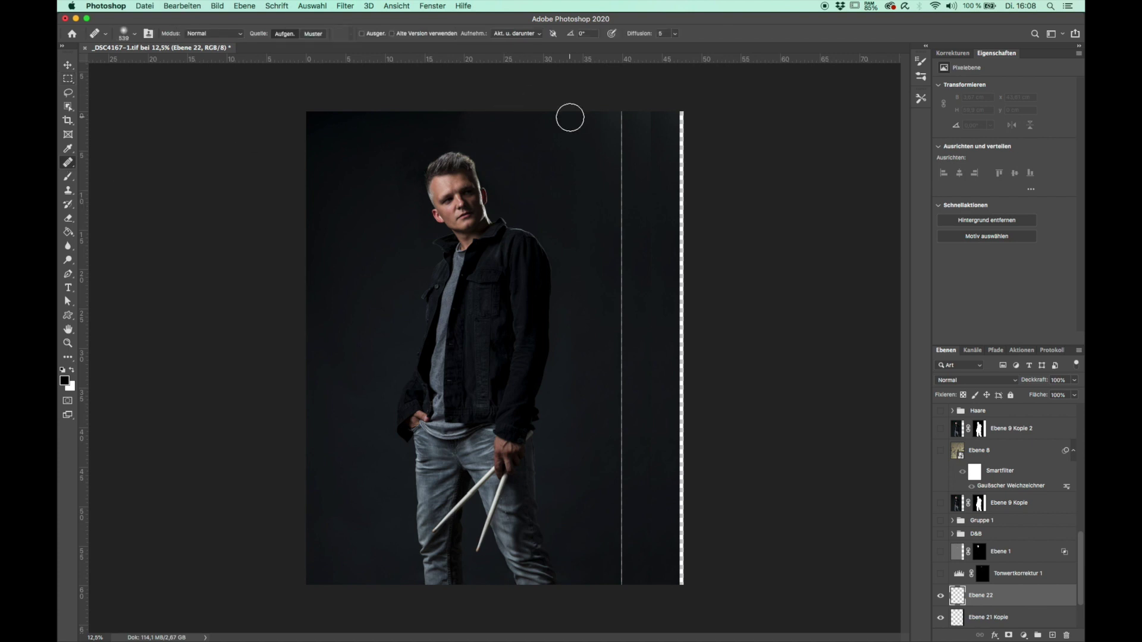
left_click_drag(598, 124, 585, 123)
left_click(605, 113, "alt")
left_click_drag(622, 112, 624, 353)
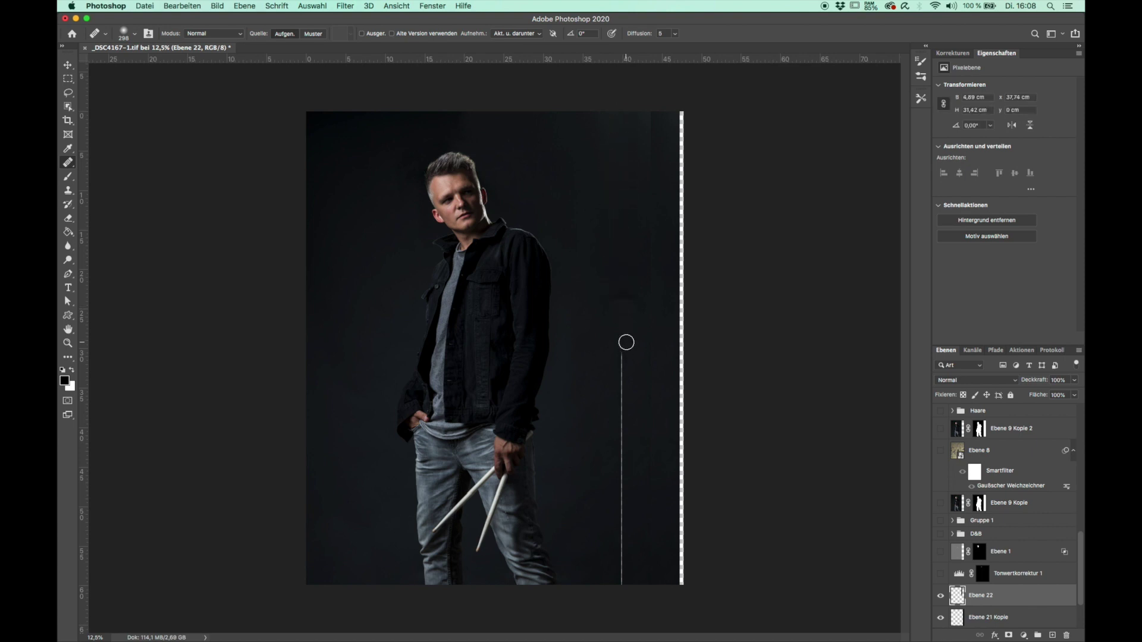
key("ctrl+z")
left_click(604, 303, "alt")
left_click_drag(621, 303, 621, 586)
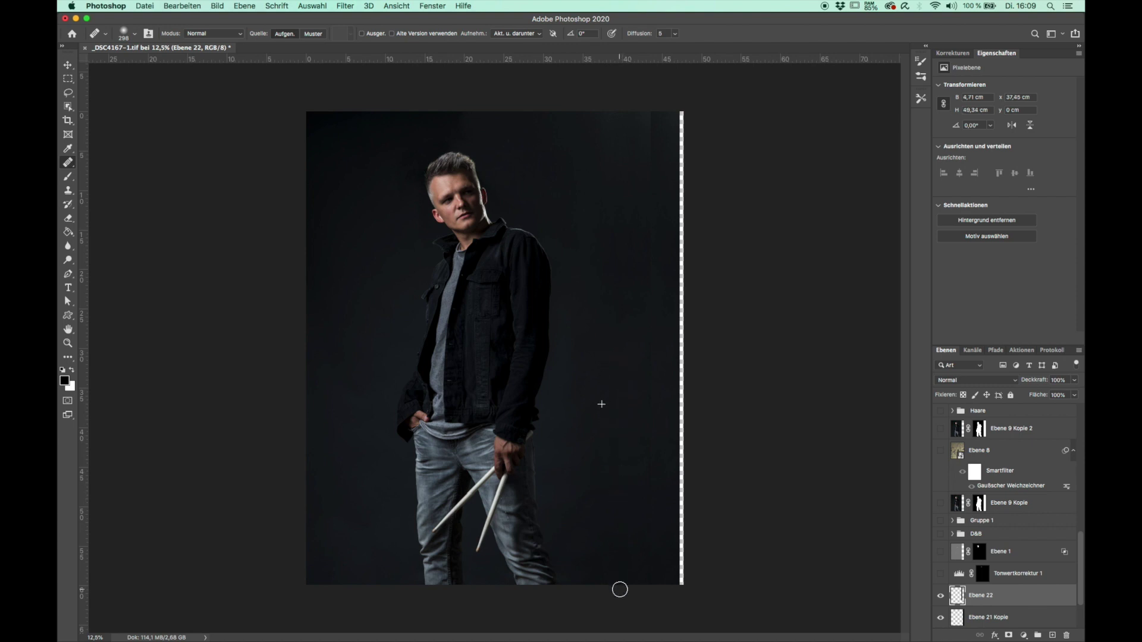
key("ctrl+z")
left_click_drag(620, 497, 620, 600)
Step: Resample the dark backdrop and paint further healing strokes down the right side
left_click(623, 117, "alt")
left_click(652, 133)
left_click_drag(652, 133, 650, 544)
left_click(612, 242, "alt")
scroll(970, 464, "up", 10)
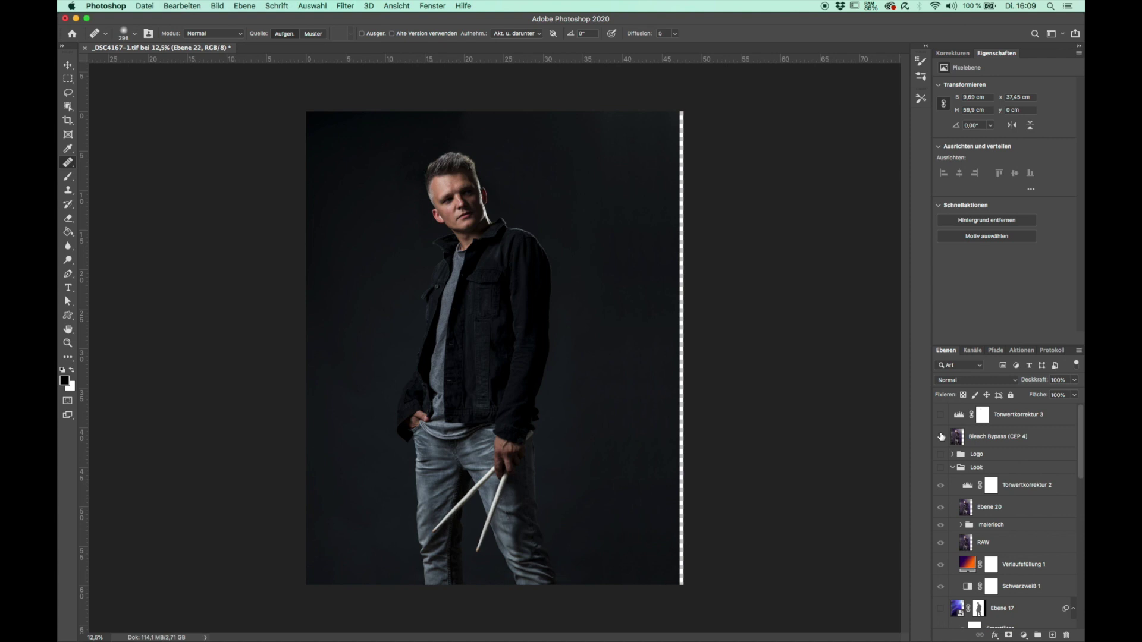
left_click(941, 436)
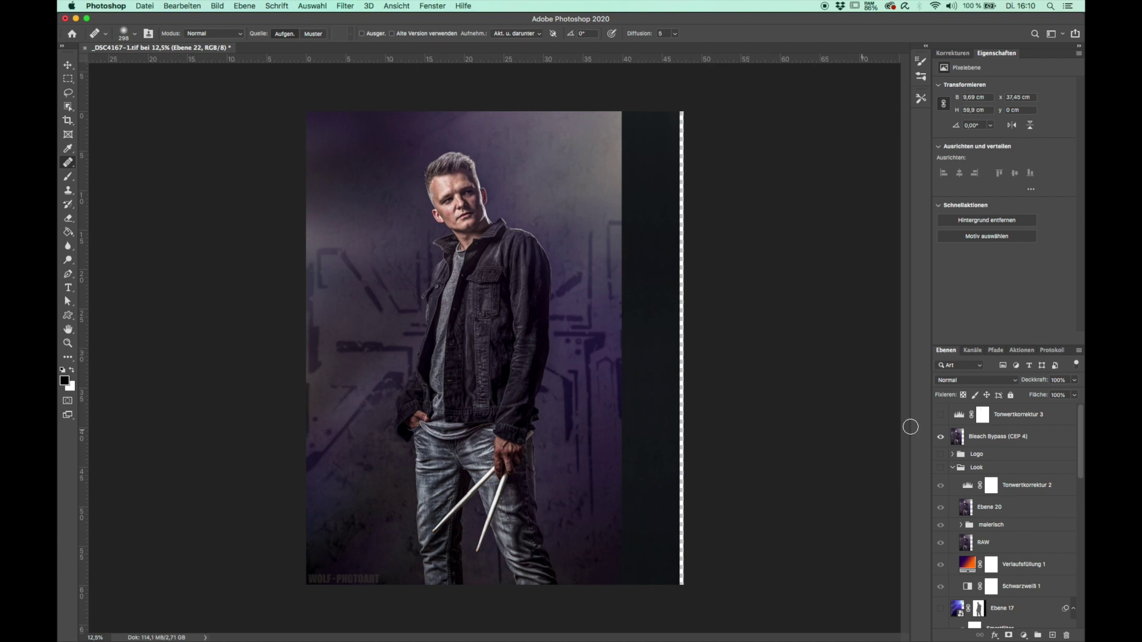
left_click(941, 436)
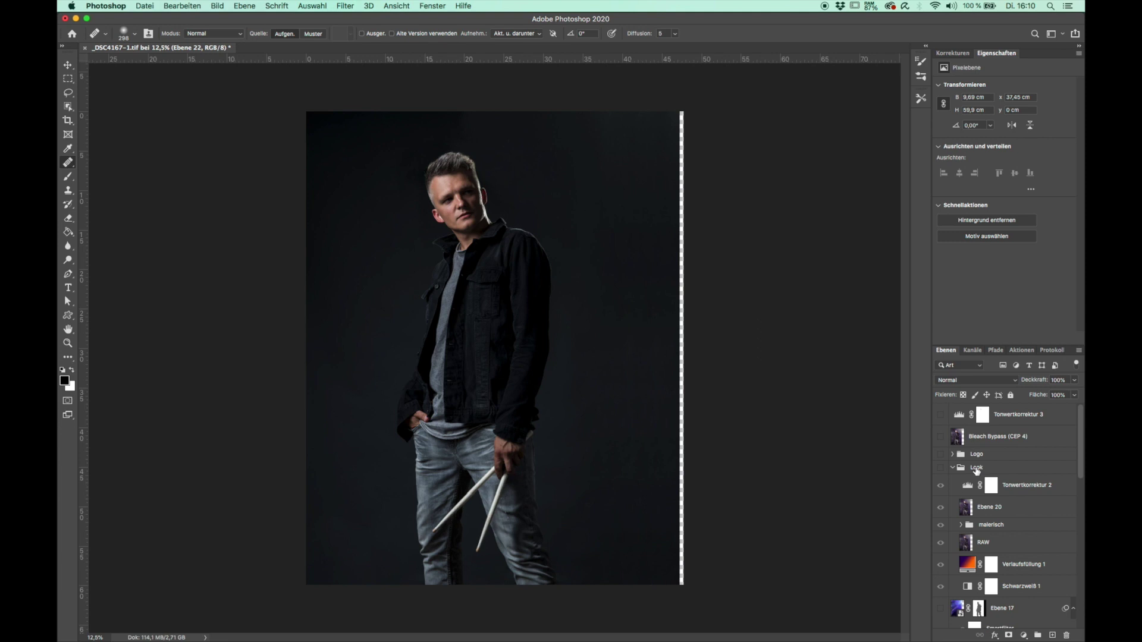
scroll(975, 485, "down", 10)
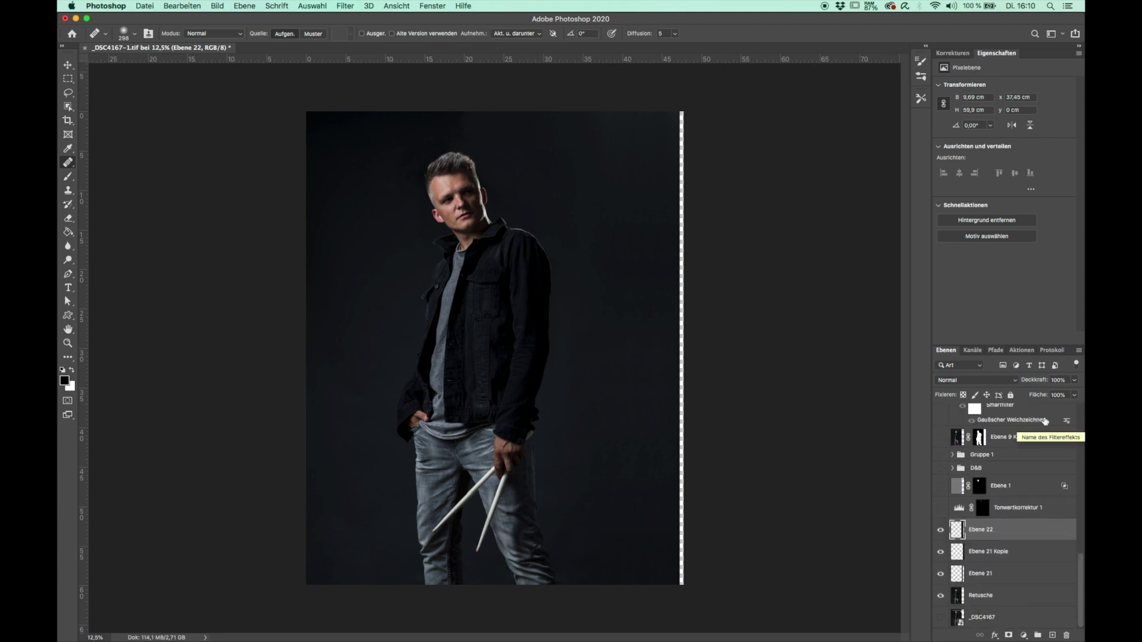
Step: Revert to the Freistellen (crop) history state, discarding the backdrop copy and healing layers
left_click(1051, 350)
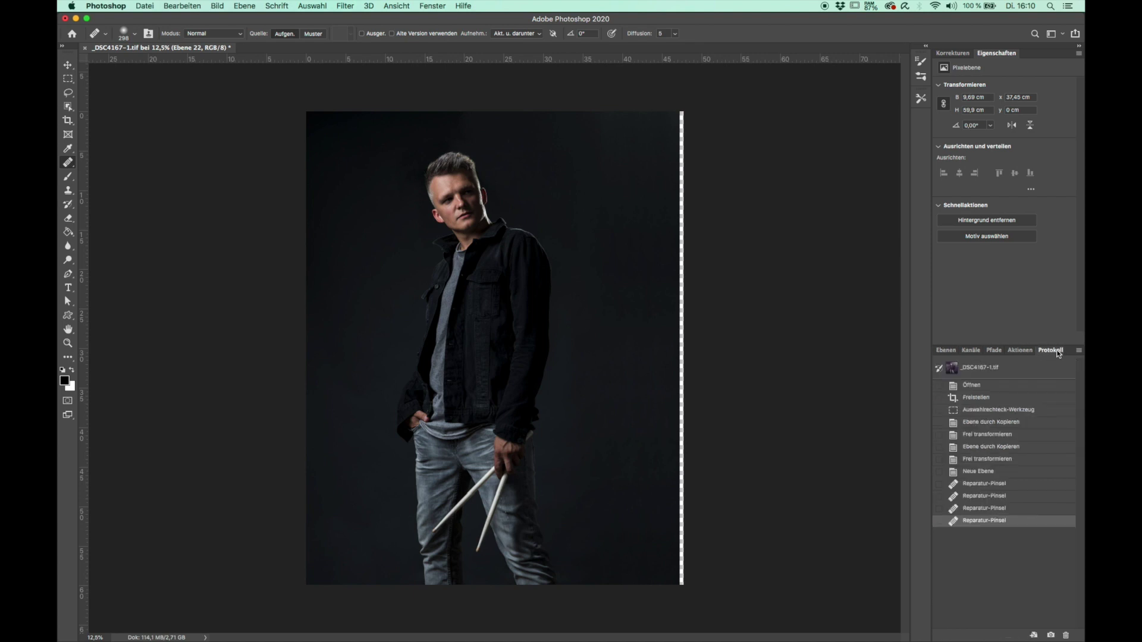
left_click(981, 472)
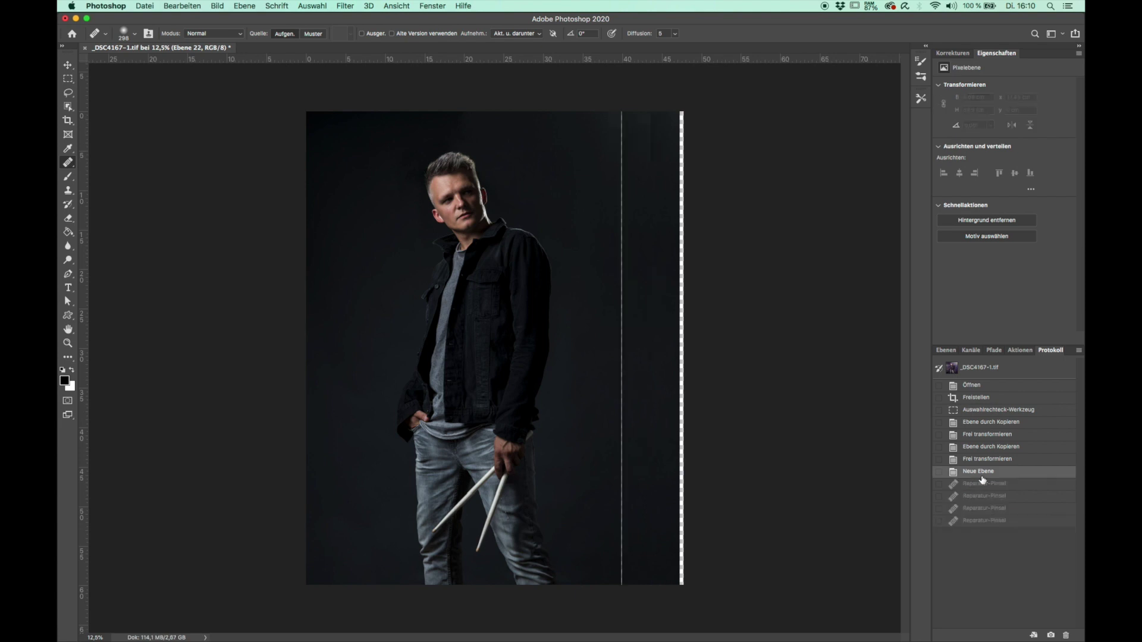
left_click(976, 402)
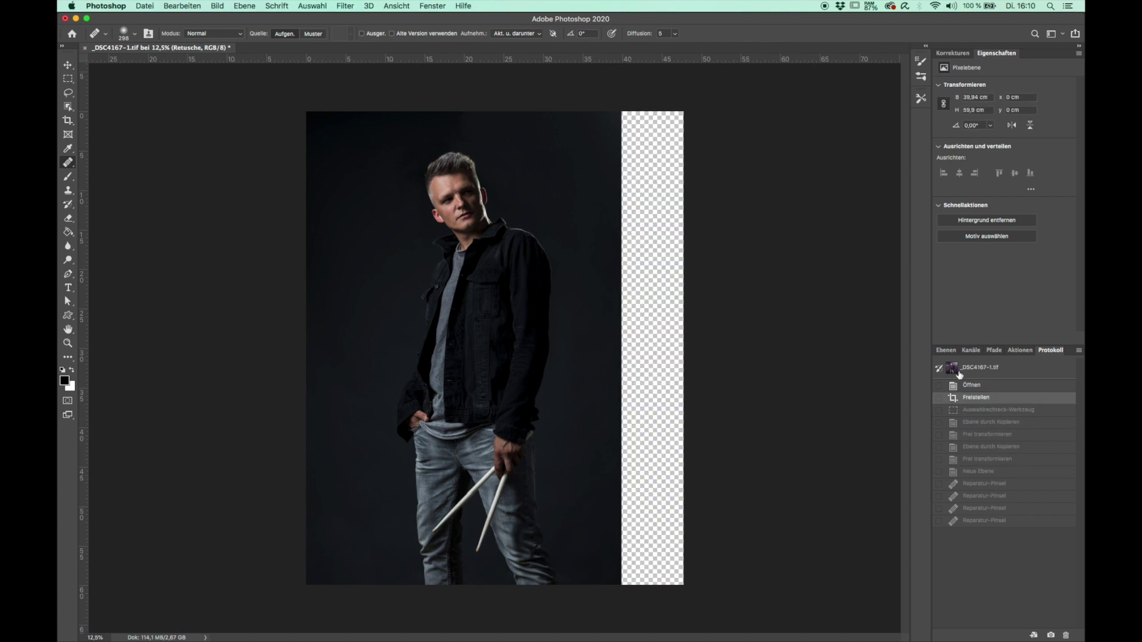
left_click(948, 352)
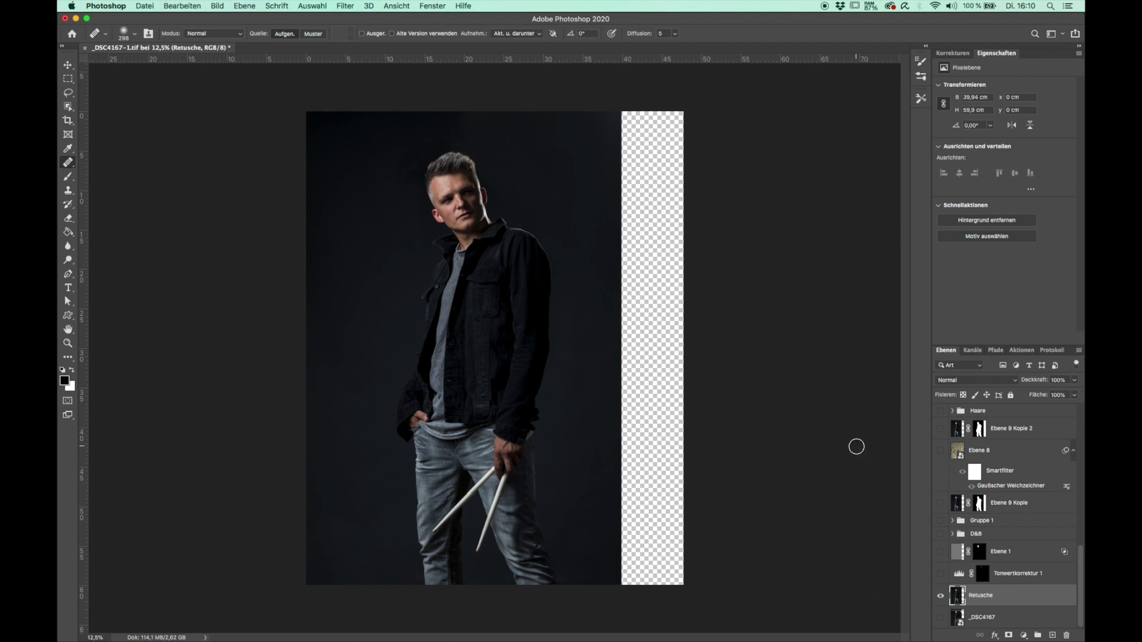
Step: Marquee-select the 7.99 cm transparent strip on the right and bring up Edit > Fill
left_click(68, 83)
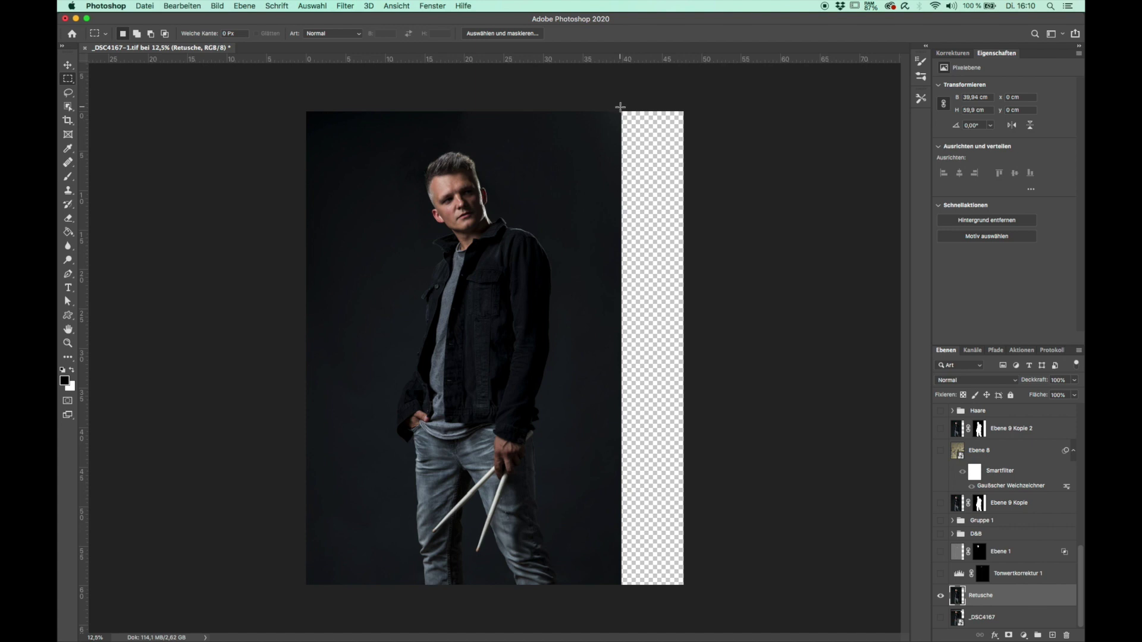
left_click_drag(620, 107, 704, 591)
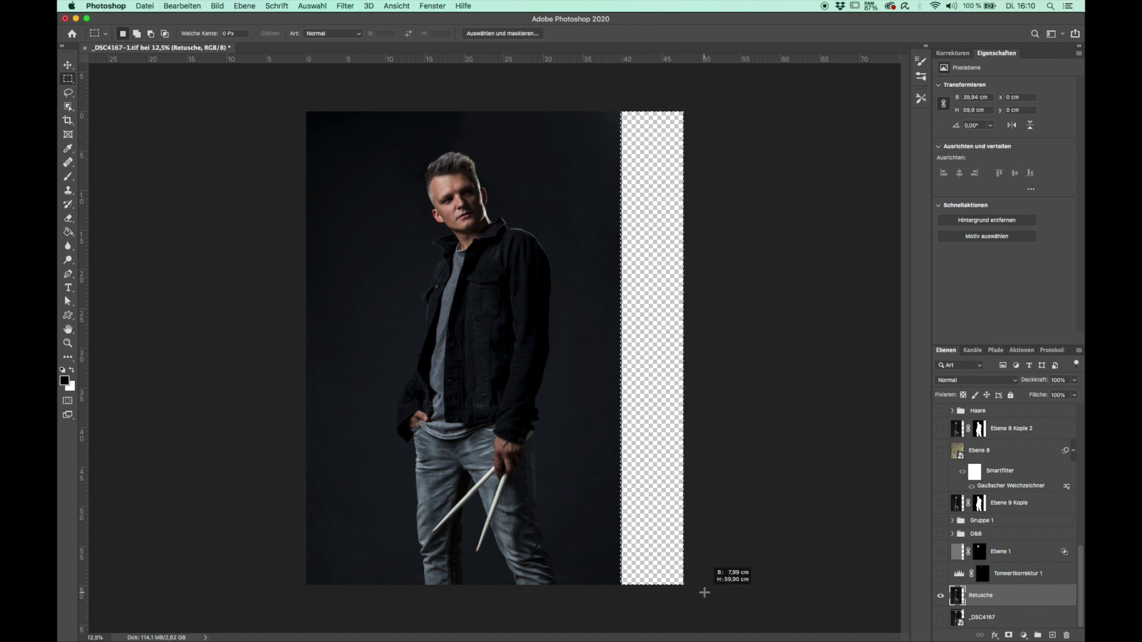
left_click_drag(703, 591, 702, 591)
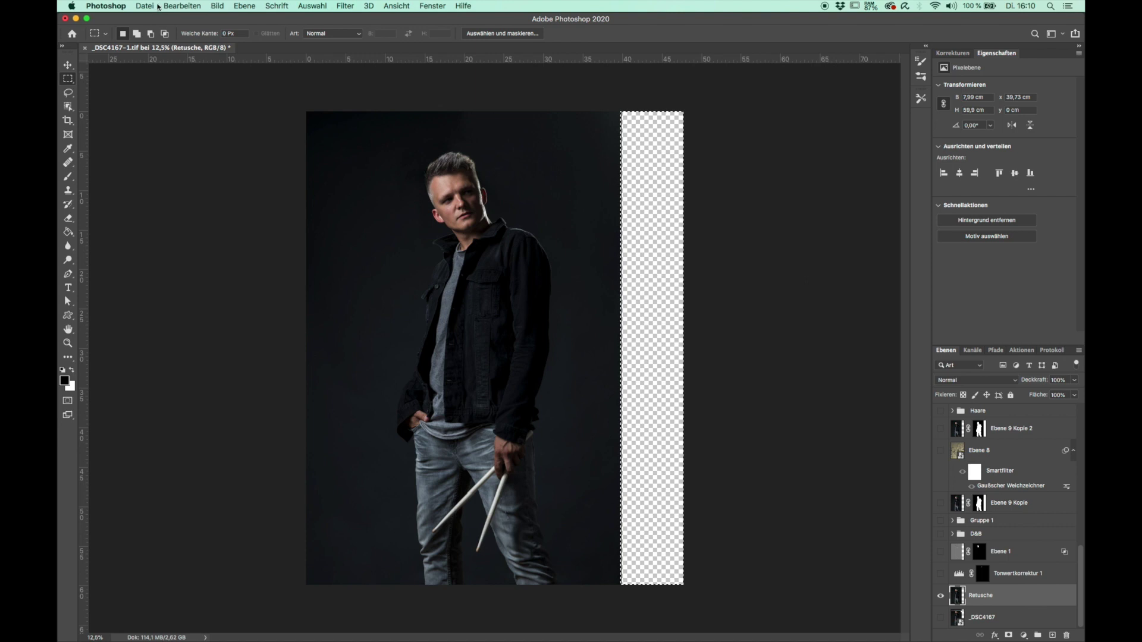
left_click(183, 6)
left_click(216, 158)
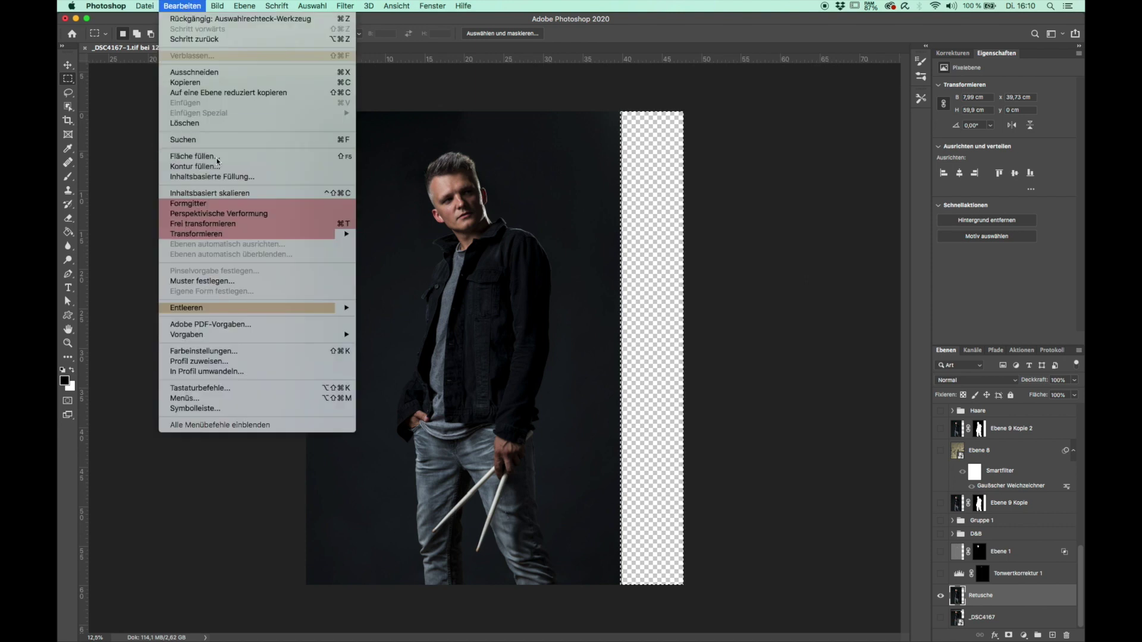
Step: Apply a Content-Aware fill to the selected strip, then deselect
left_click(466, 164)
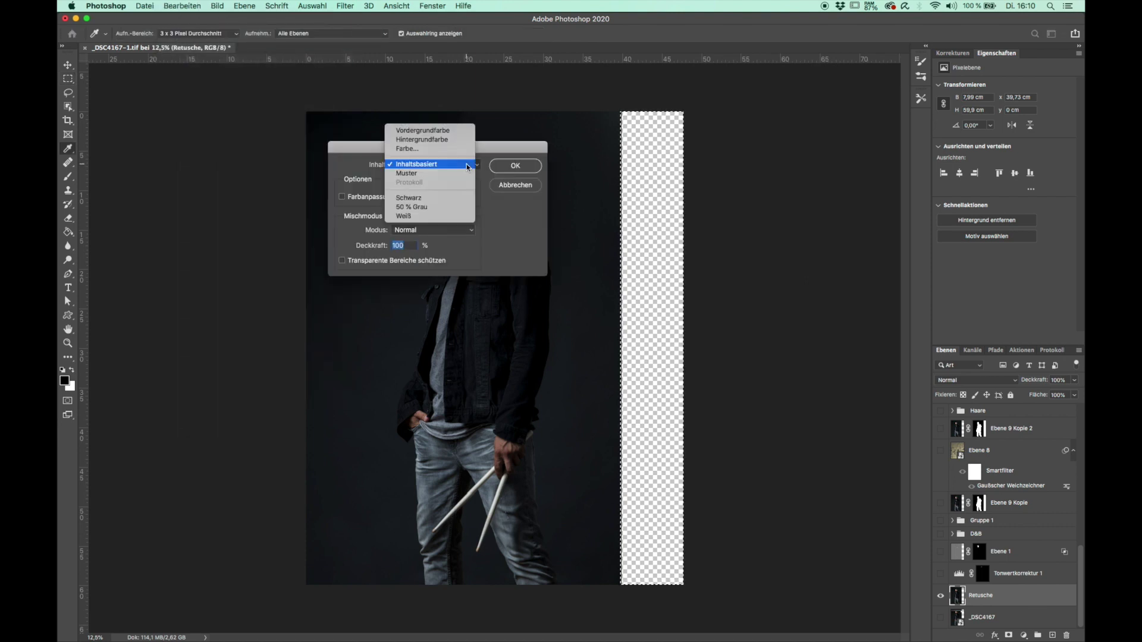
left_click(466, 164)
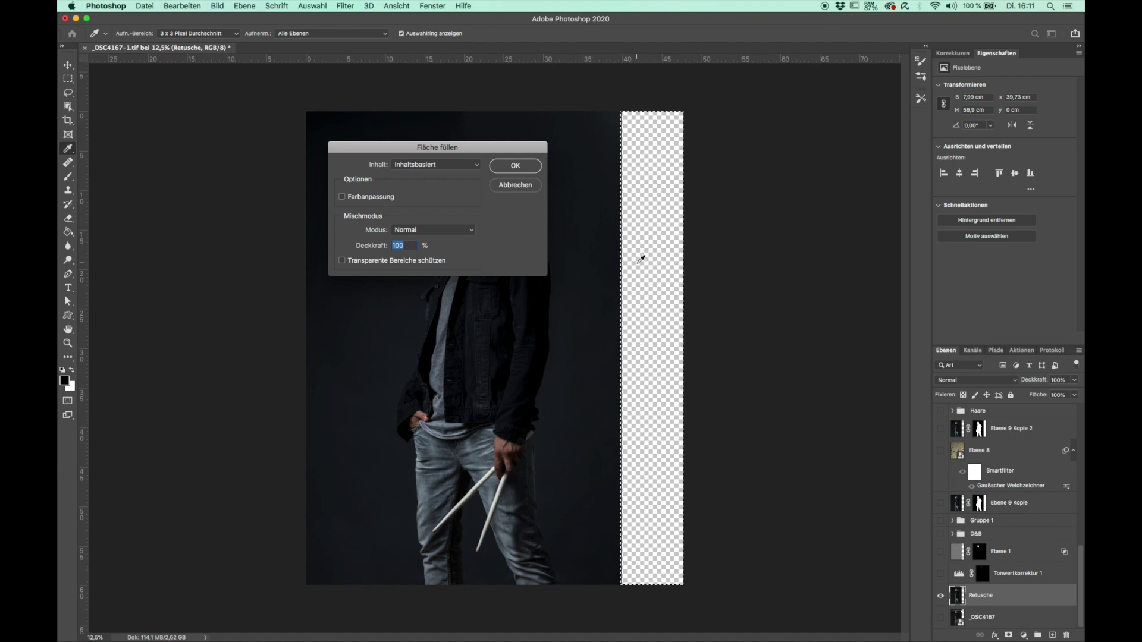
left_click(516, 168)
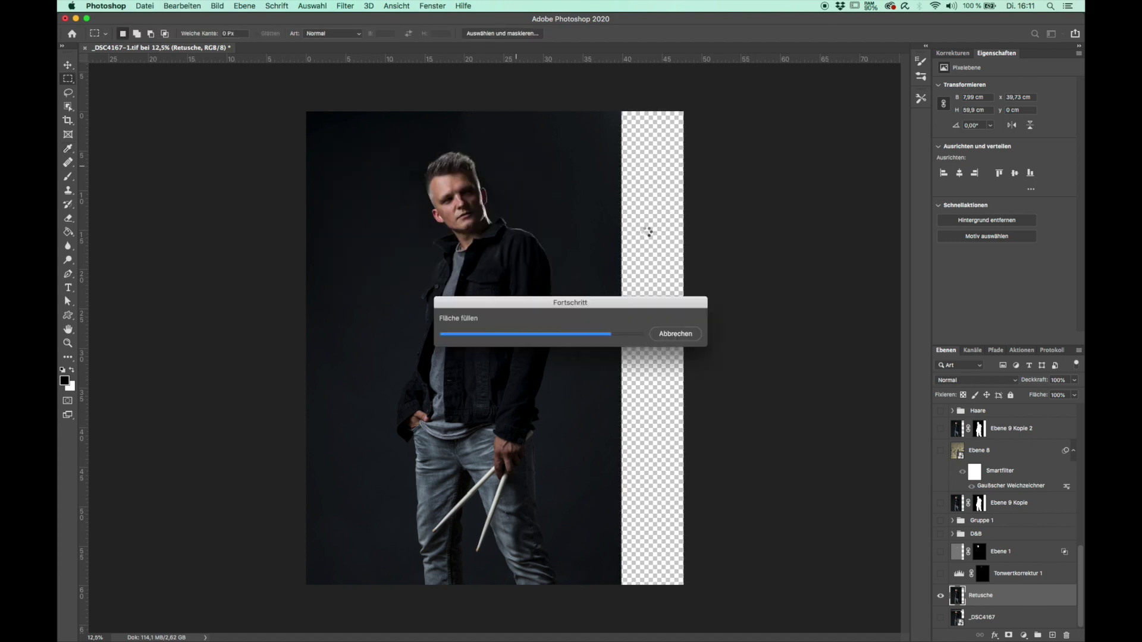
left_click(647, 232)
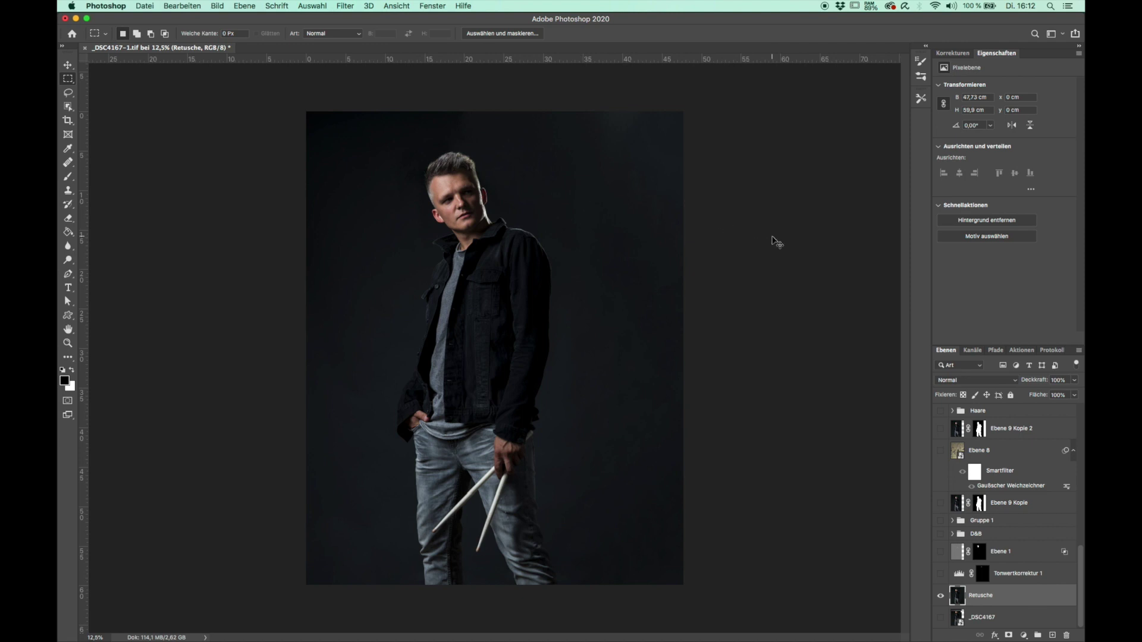
scroll(773, 240, "up", 2)
scroll(773, 238, "up", 2)
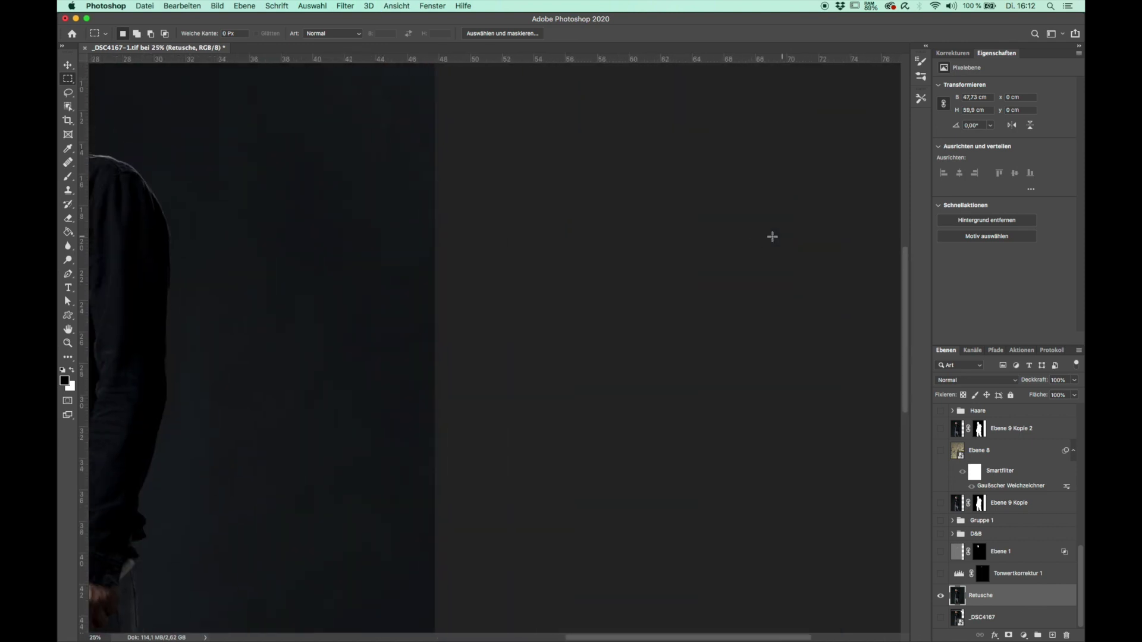
scroll(772, 236, "up", 1)
scroll(776, 241, "up", 1)
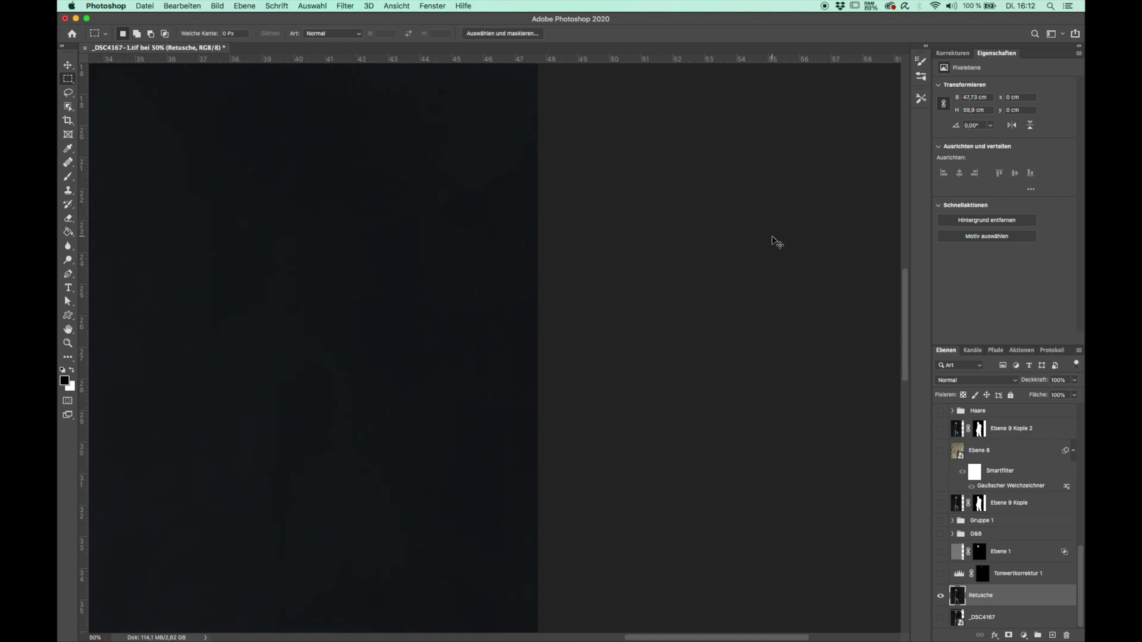
scroll(504, 293, "left", 3)
scroll(504, 293, "left", 2)
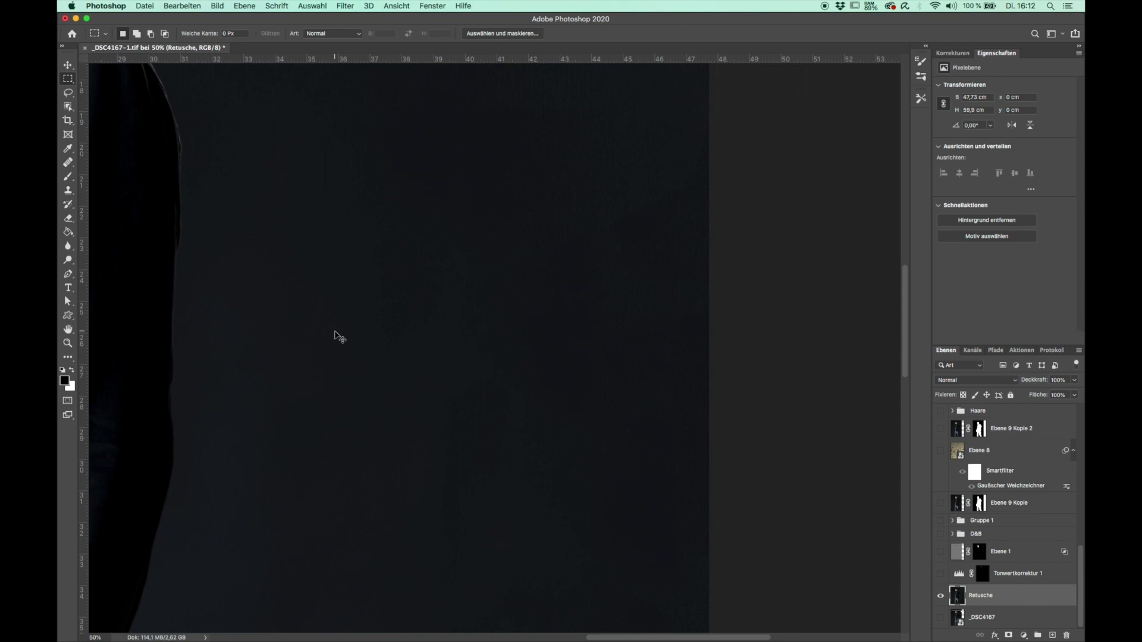
scroll(336, 333, "down", 2)
scroll(342, 321, "down", 1)
scroll(348, 309, "down", 1)
scroll(348, 309, "up", 1)
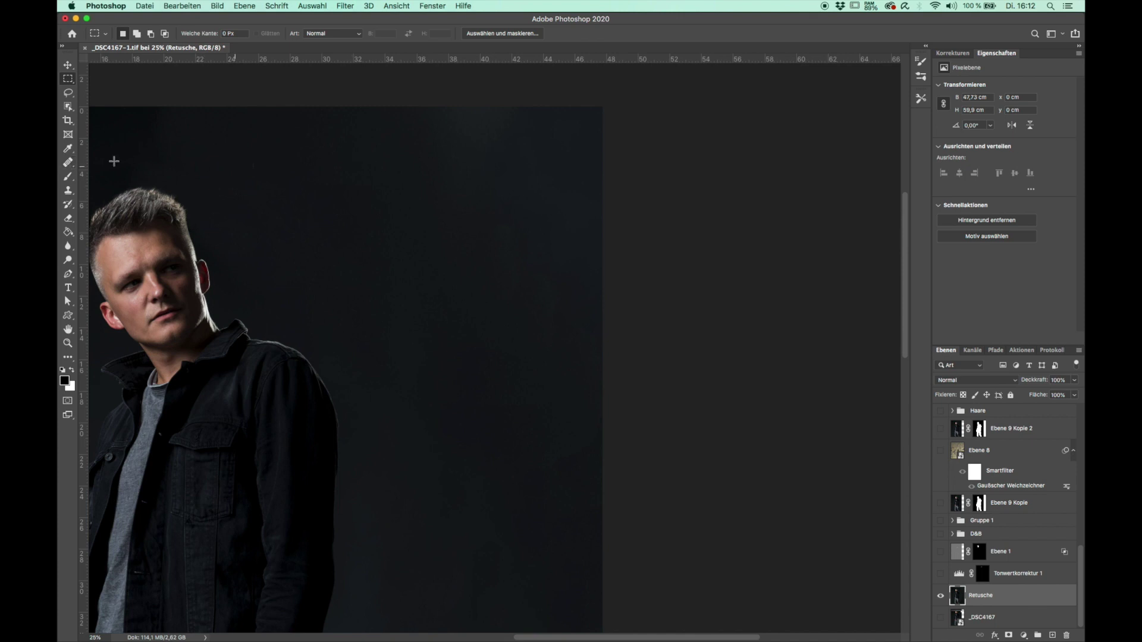
Step: Heal the upper filled background with the Healing Brush, sampling nearby clean backdrop
left_click(69, 163)
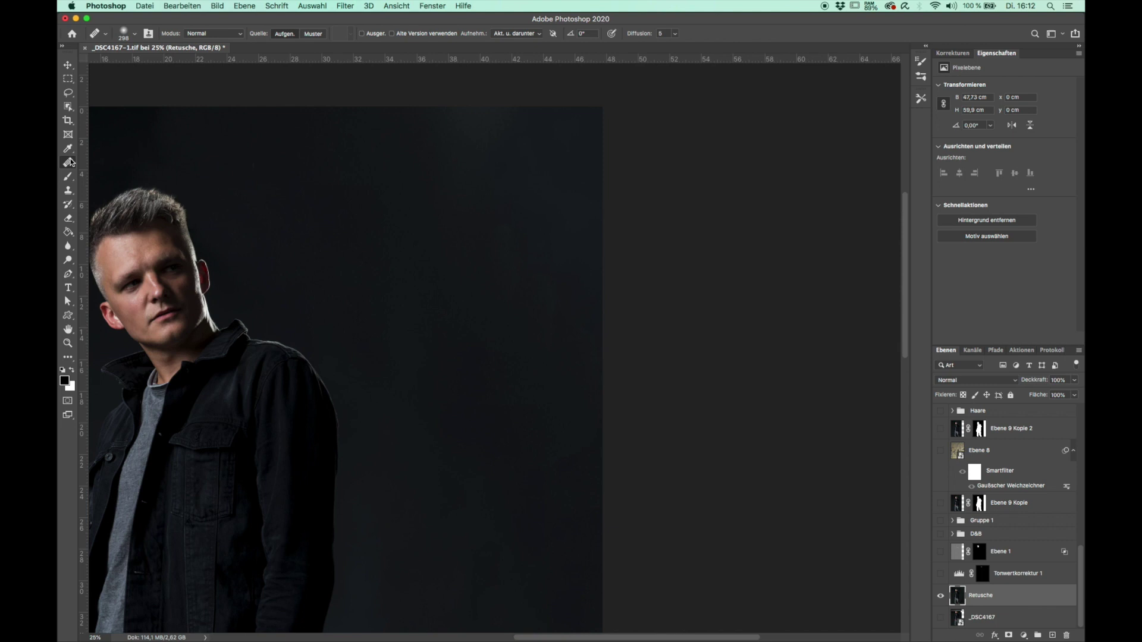
left_click(418, 148, "alt")
left_click_drag(470, 158, 487, 283)
left_click_drag(503, 235, 545, 293)
mouse_move(533, 242)
left_mouse_down()
mouse_move(542, 311)
mouse_move(591, 352)
left_mouse_up()
left_click(499, 314, "alt")
left_click(468, 303, "alt")
left_click(444, 151, "alt")
left_click_drag(505, 153, 525, 295)
Step: Heal the remaining seams in the lower and upper strip, then zoom out to see the whole portrait
left_click(451, 181, "alt")
left_click_drag(487, 153, 526, 78)
left_click(514, 453, "alt")
left_click_drag(585, 444, 561, 479)
left_click(484, 342, "alt")
mouse_move(498, 401)
left_mouse_down()
mouse_move(528, 402)
mouse_move(527, 423)
left_mouse_up()
left_click(433, 592, "alt")
left_click_drag(485, 571, 492, 517)
key("ctrl+minus")
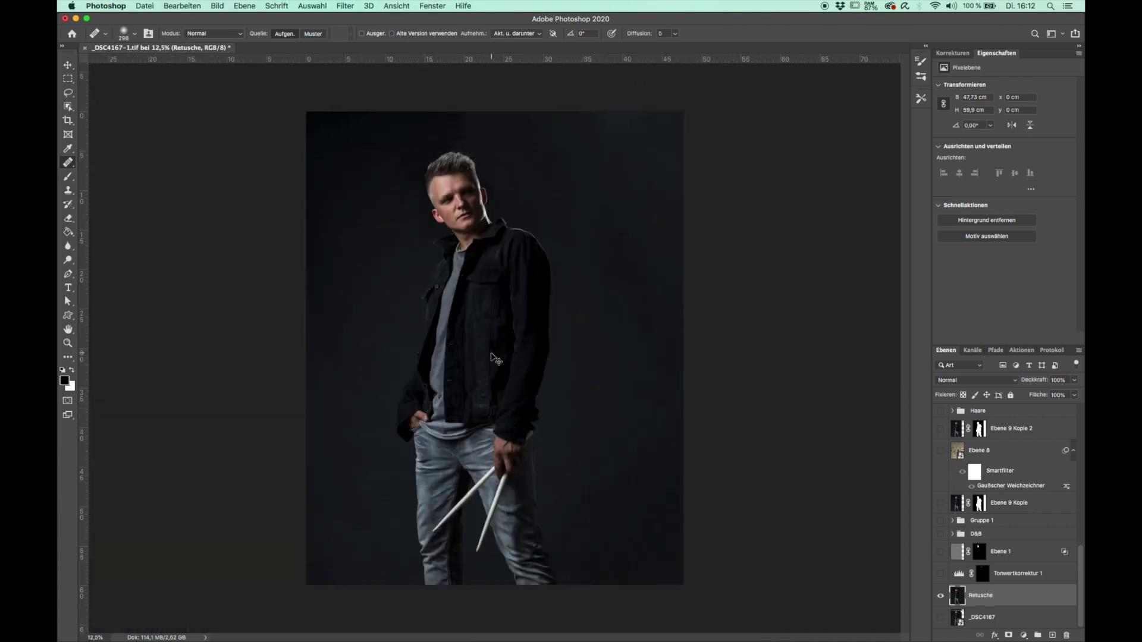